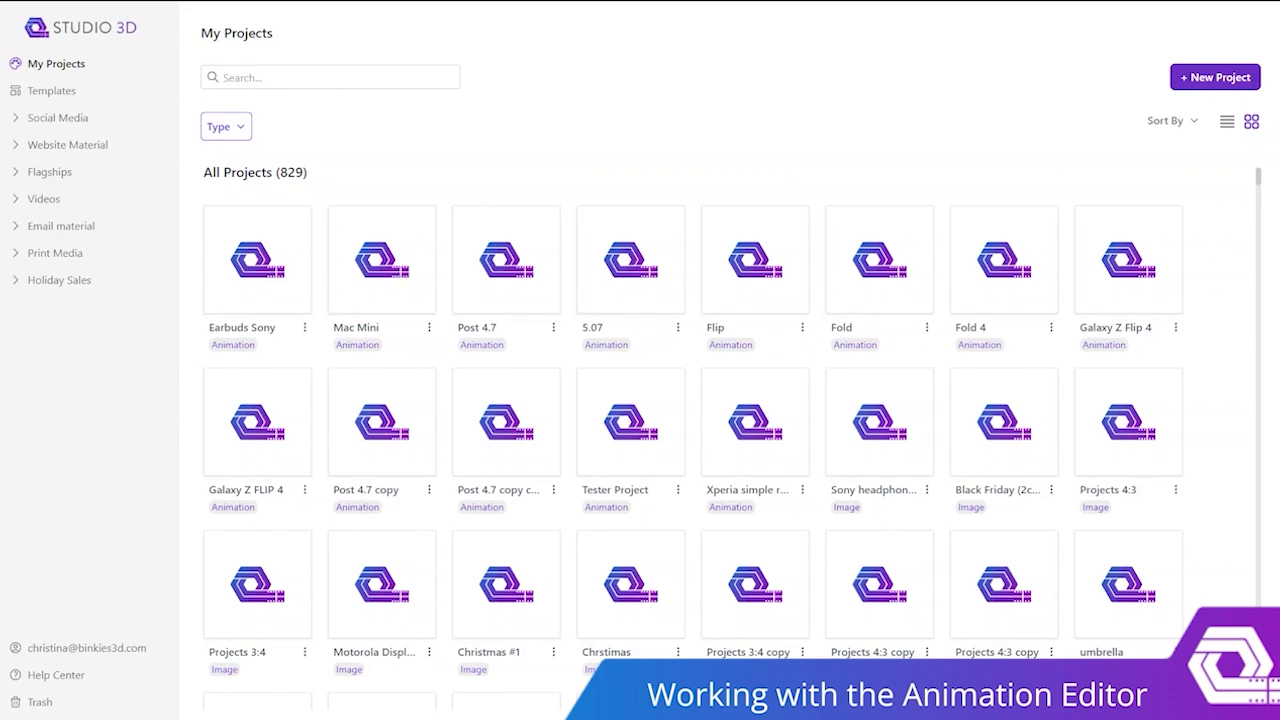
Step: Create a new animation project and name it "My first animation"
left_click(1182, 88)
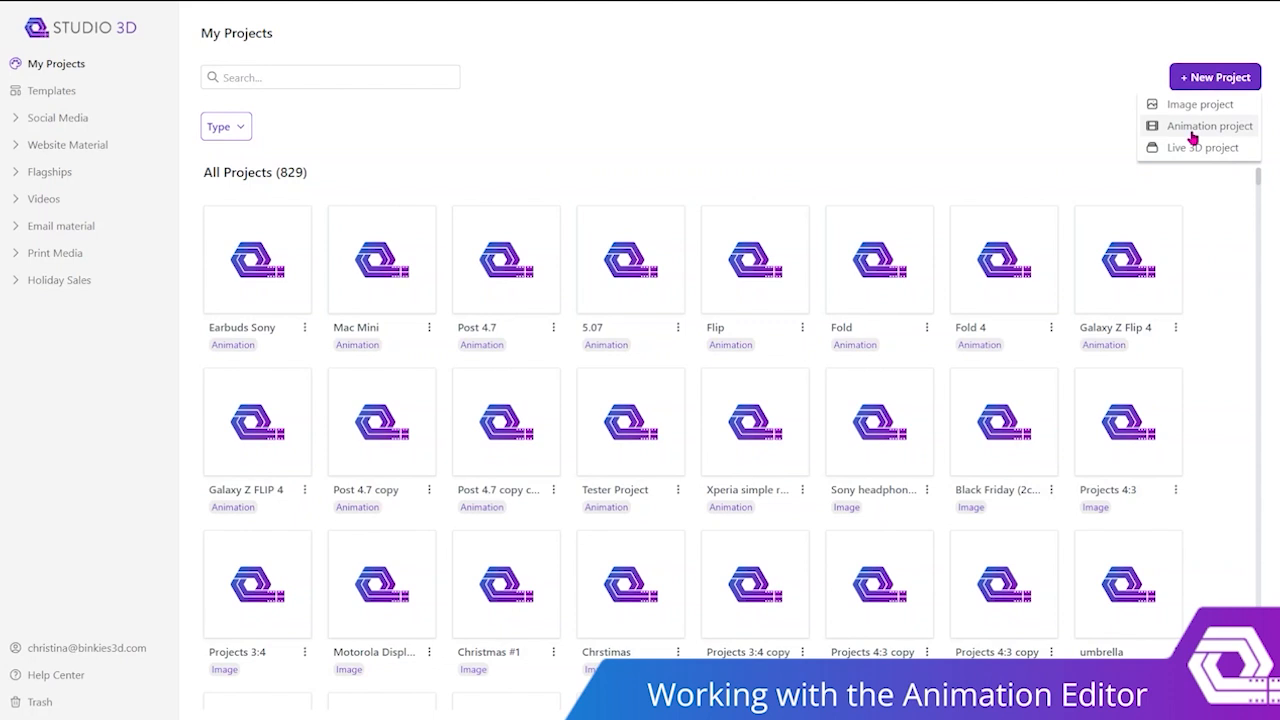
left_click(1192, 137)
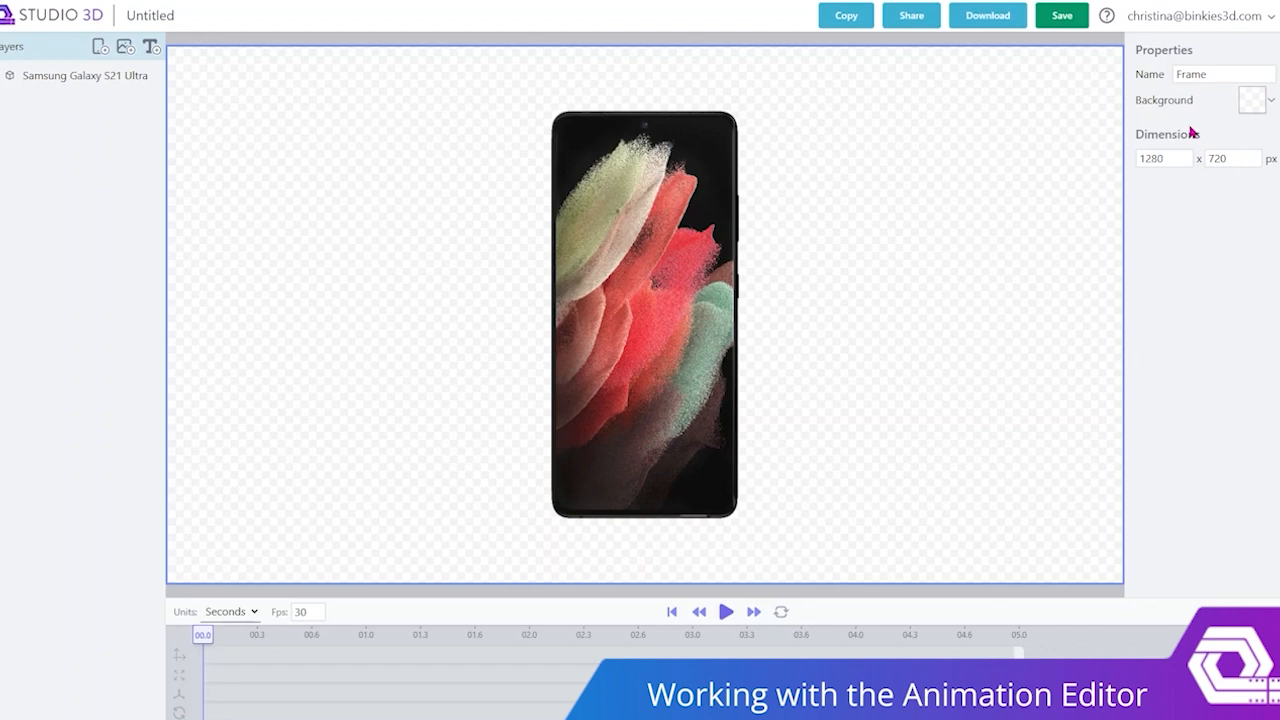
left_click(169, 12)
type("My")
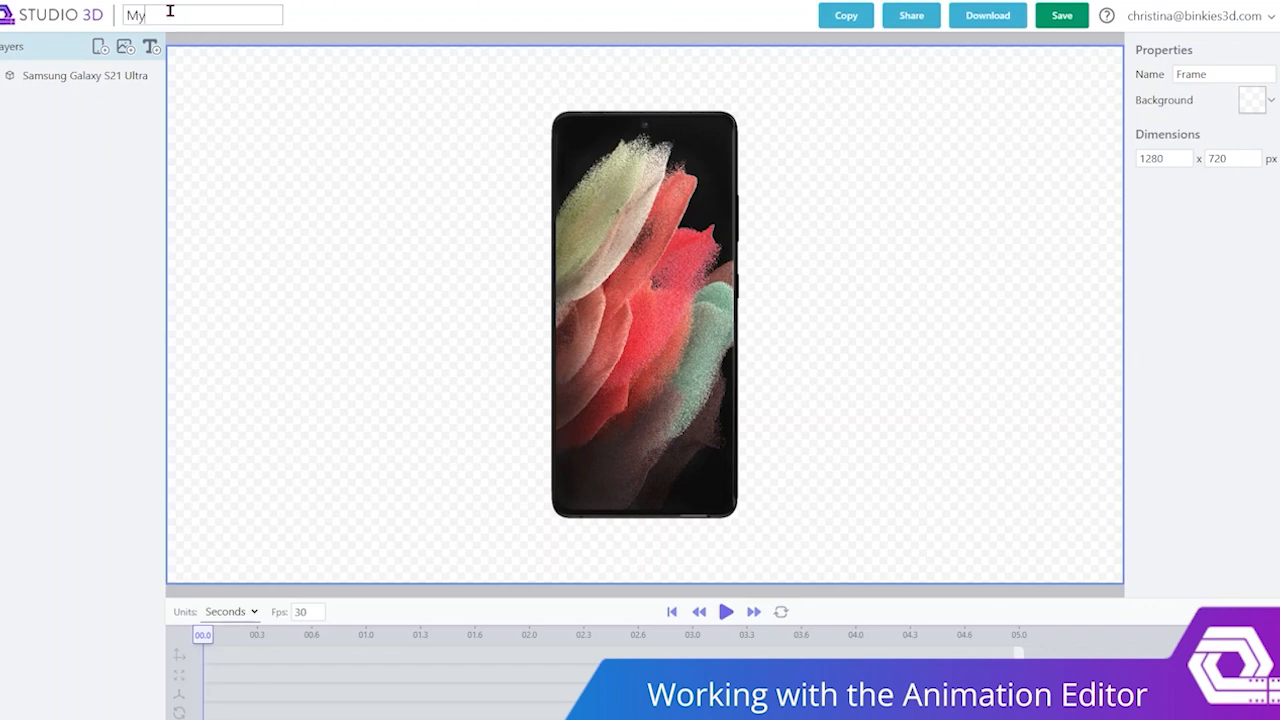
type(" first animation")
left_click(139, 198)
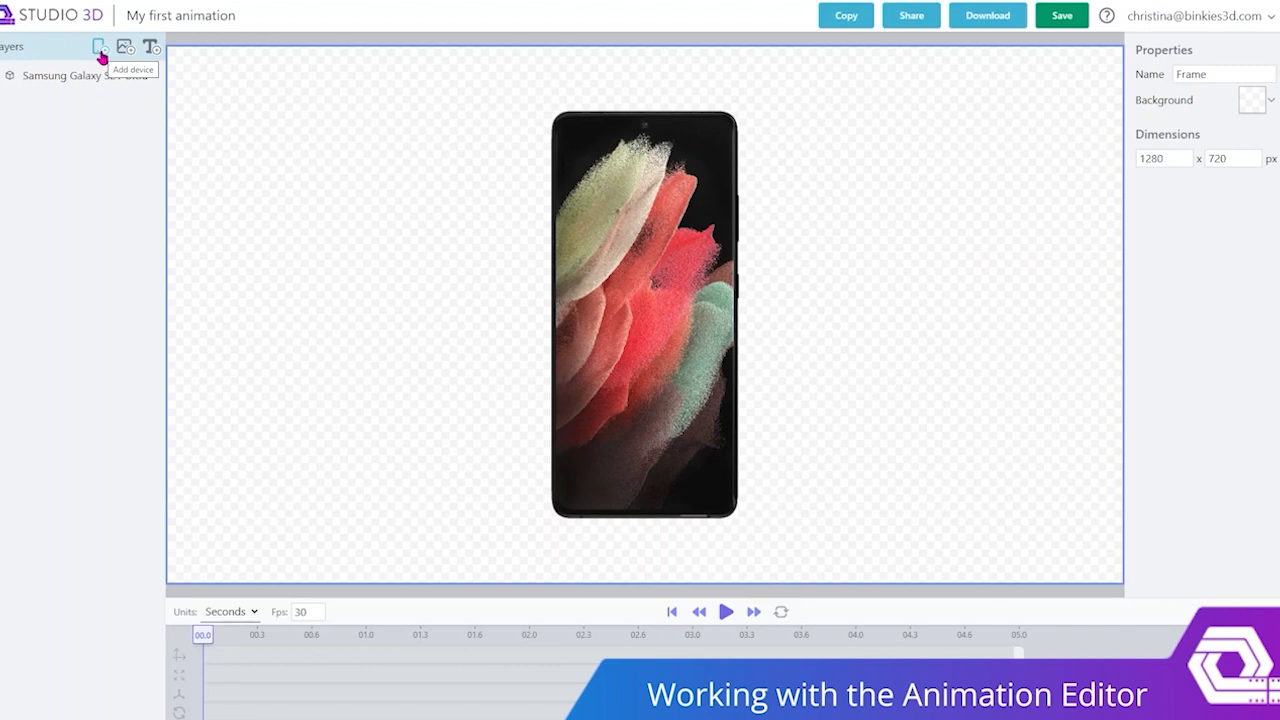
Step: Browse the device catalog's pages and its brand and type filters, and replace the Samsung Galaxy S21 Ultra with the T Phone 2
left_click(673, 298)
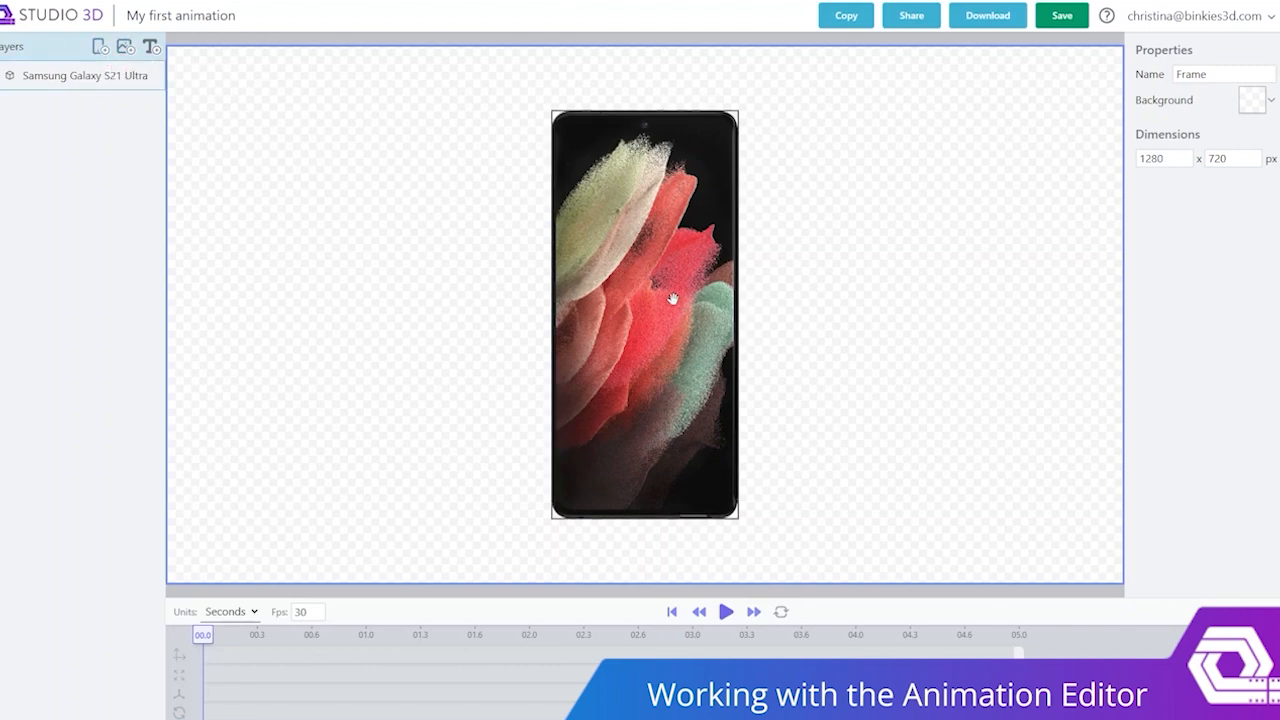
left_click(673, 298)
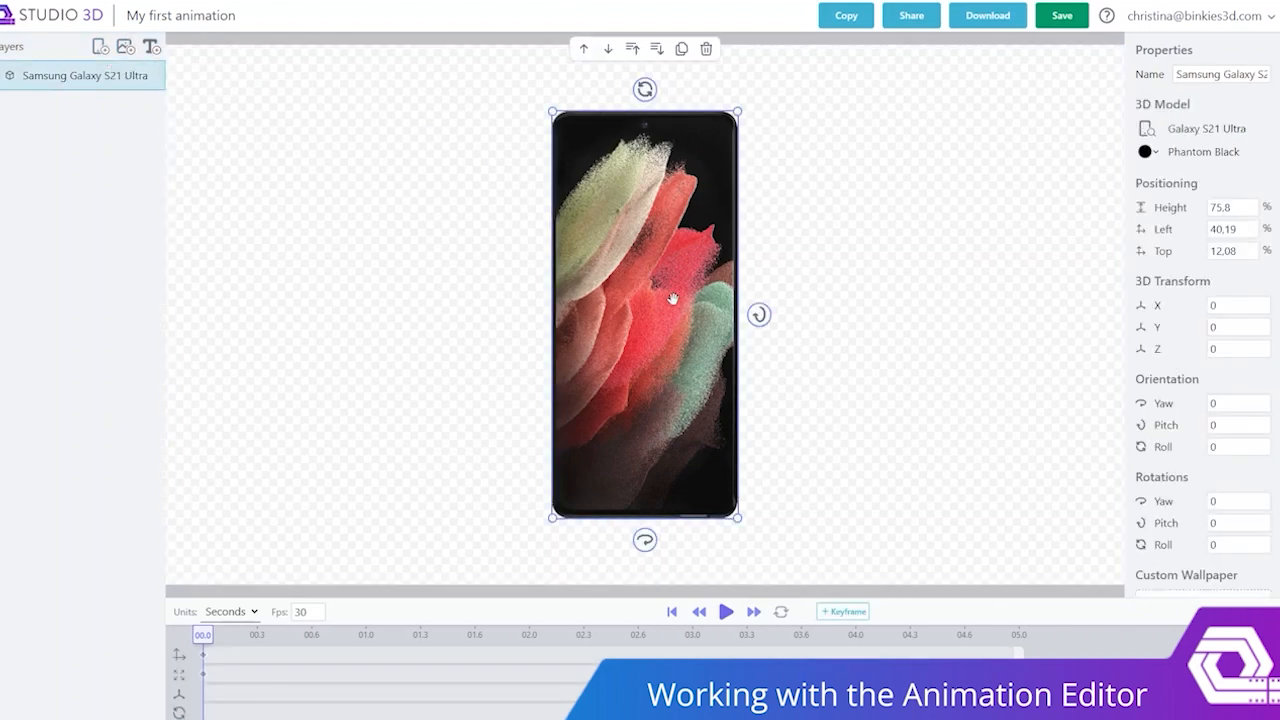
left_click(1183, 137)
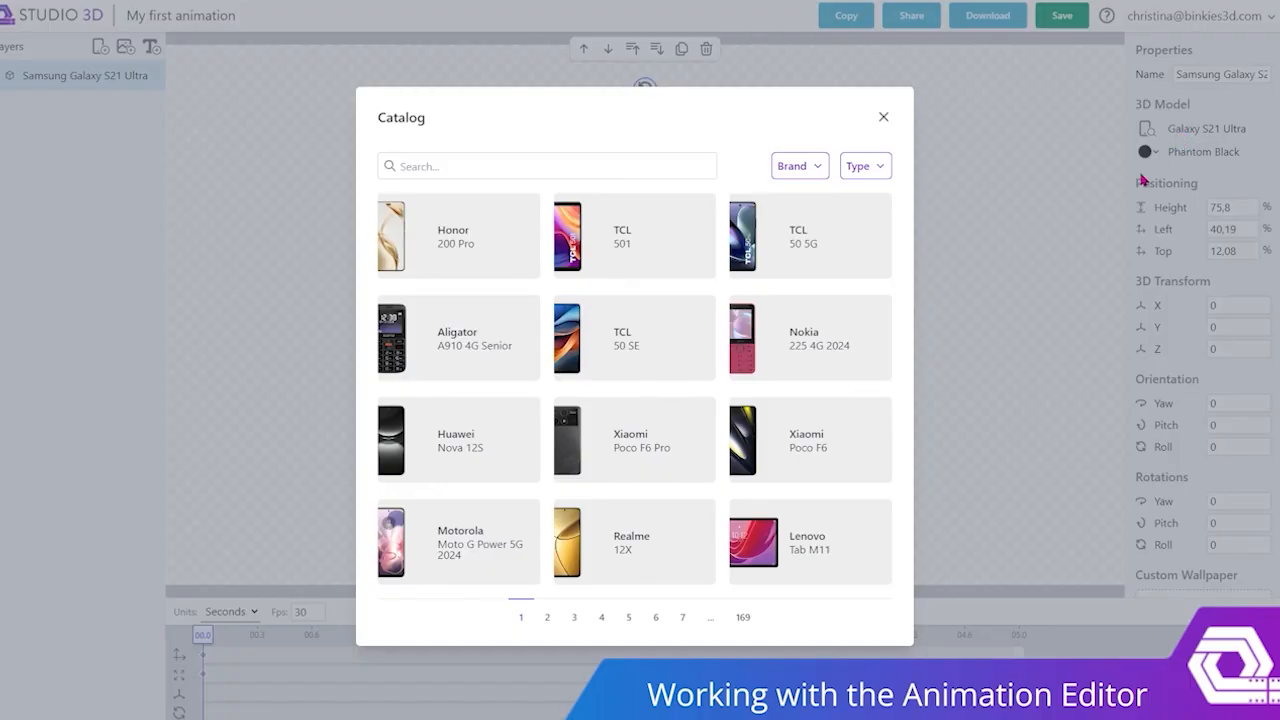
left_click(546, 623)
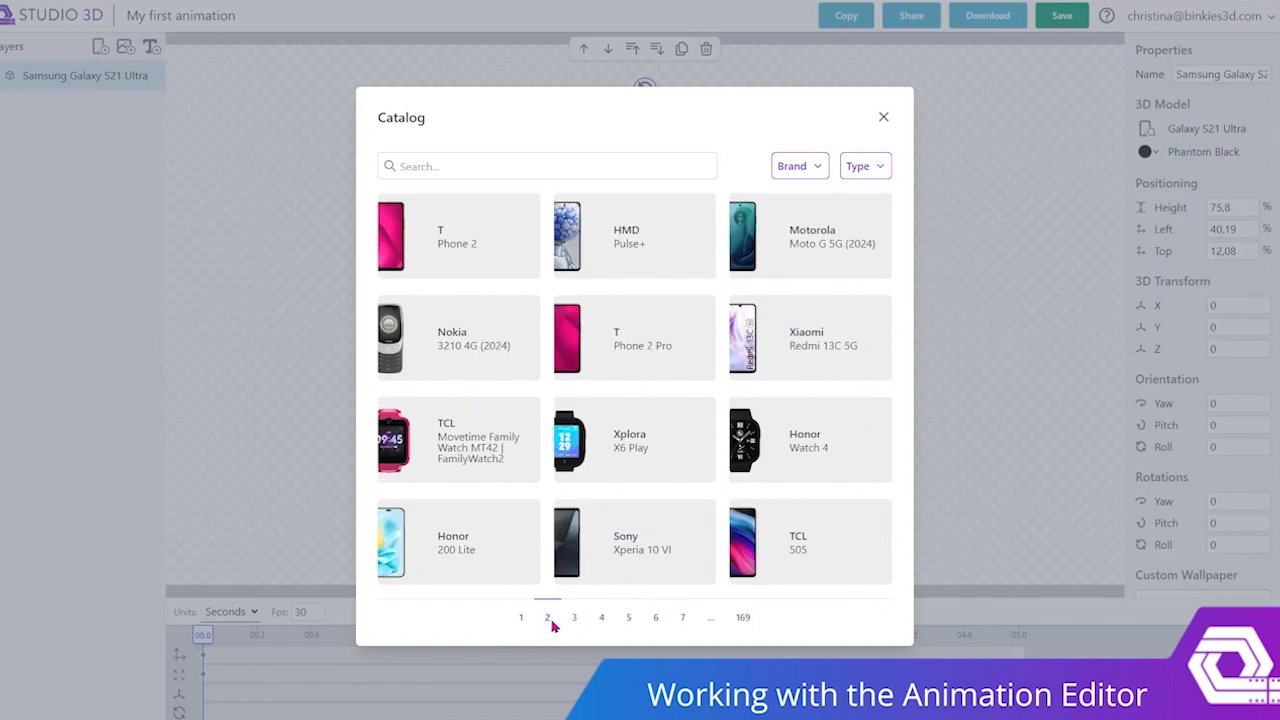
left_click(574, 620)
left_click(598, 620)
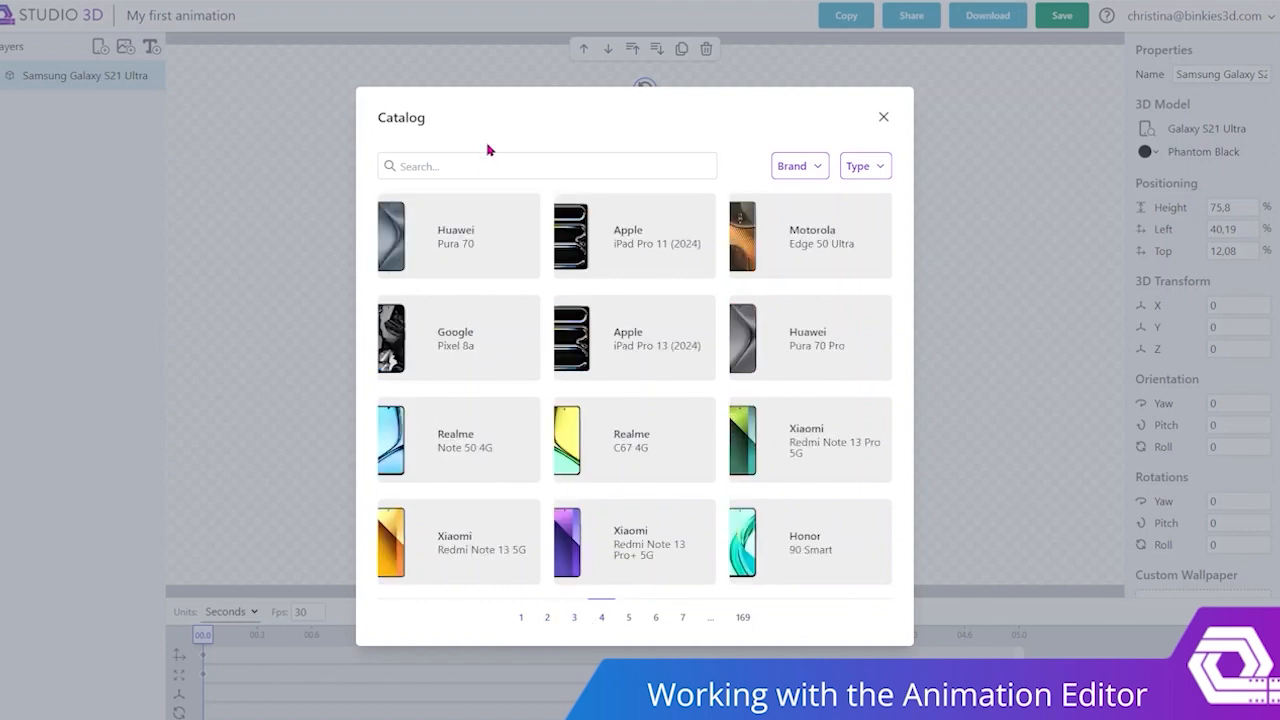
left_click(818, 168)
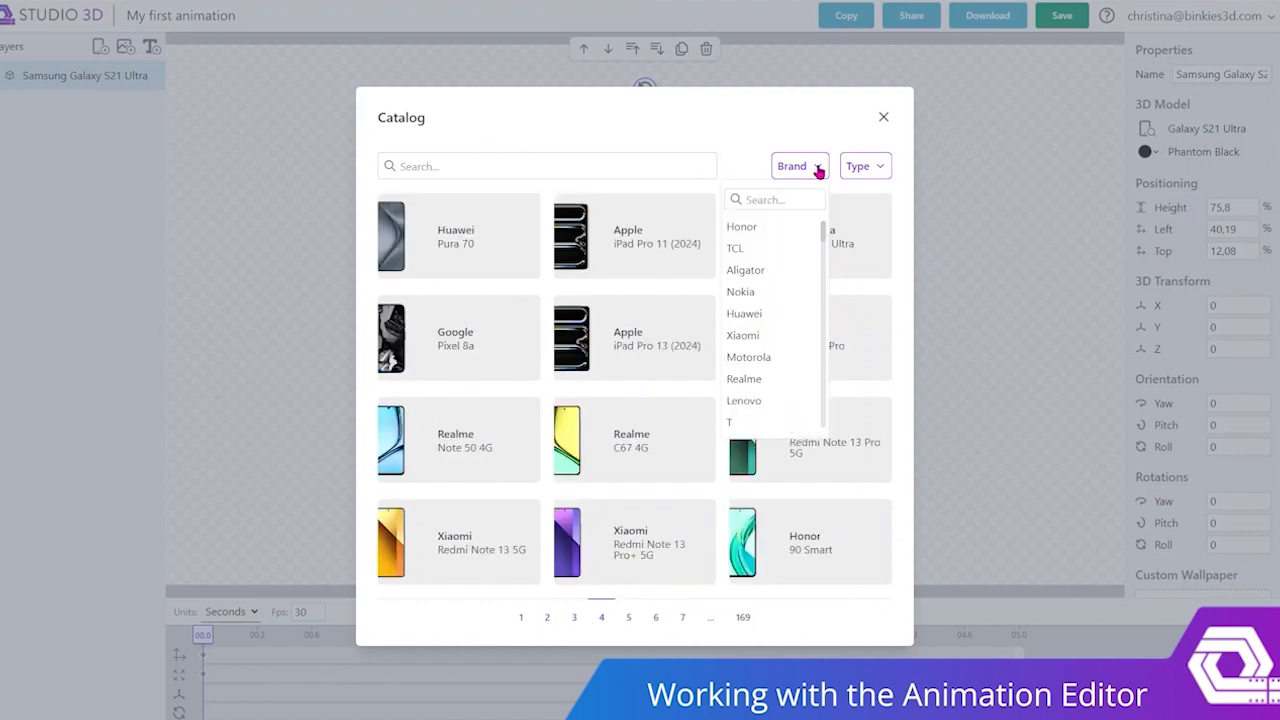
left_click(879, 165)
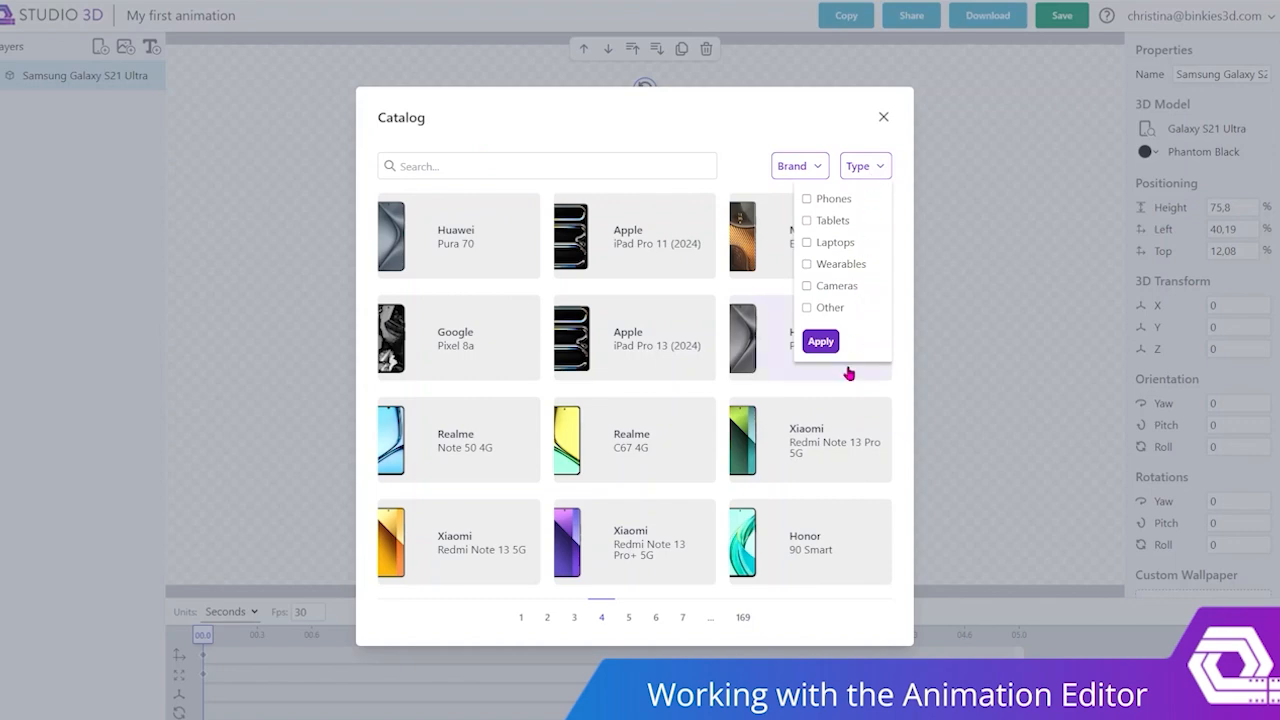
left_click(546, 618)
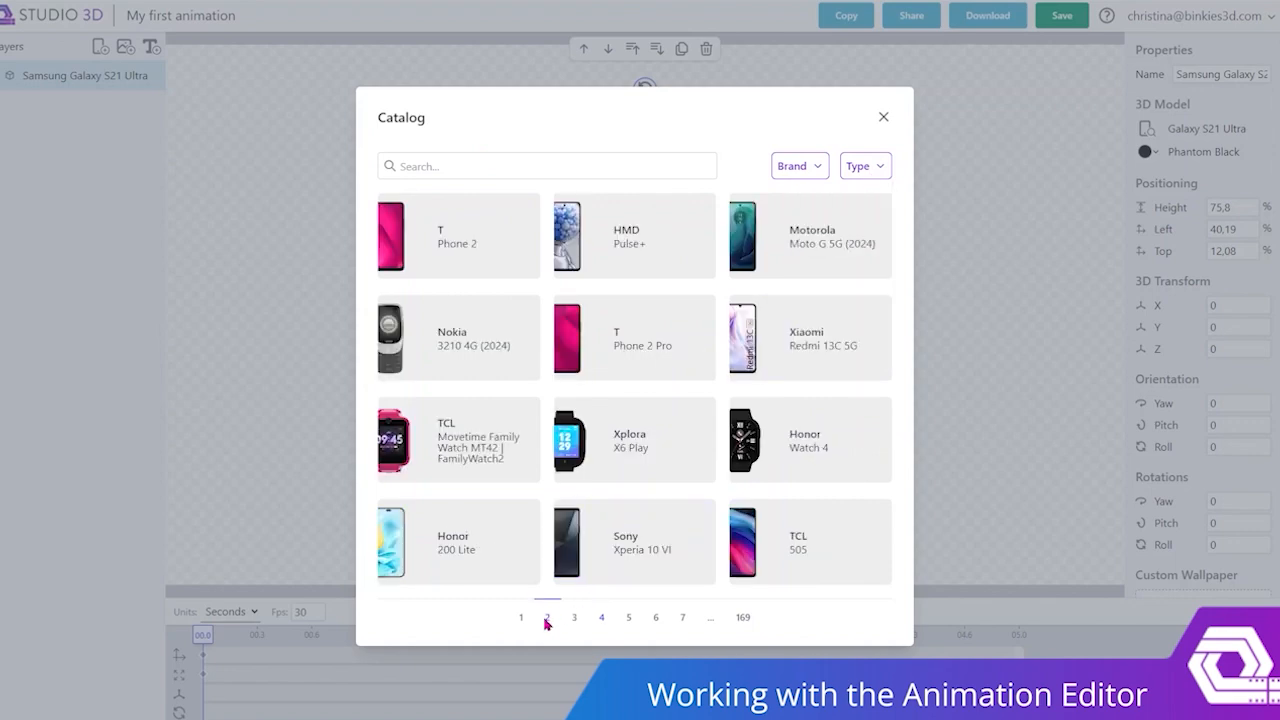
left_click(444, 240)
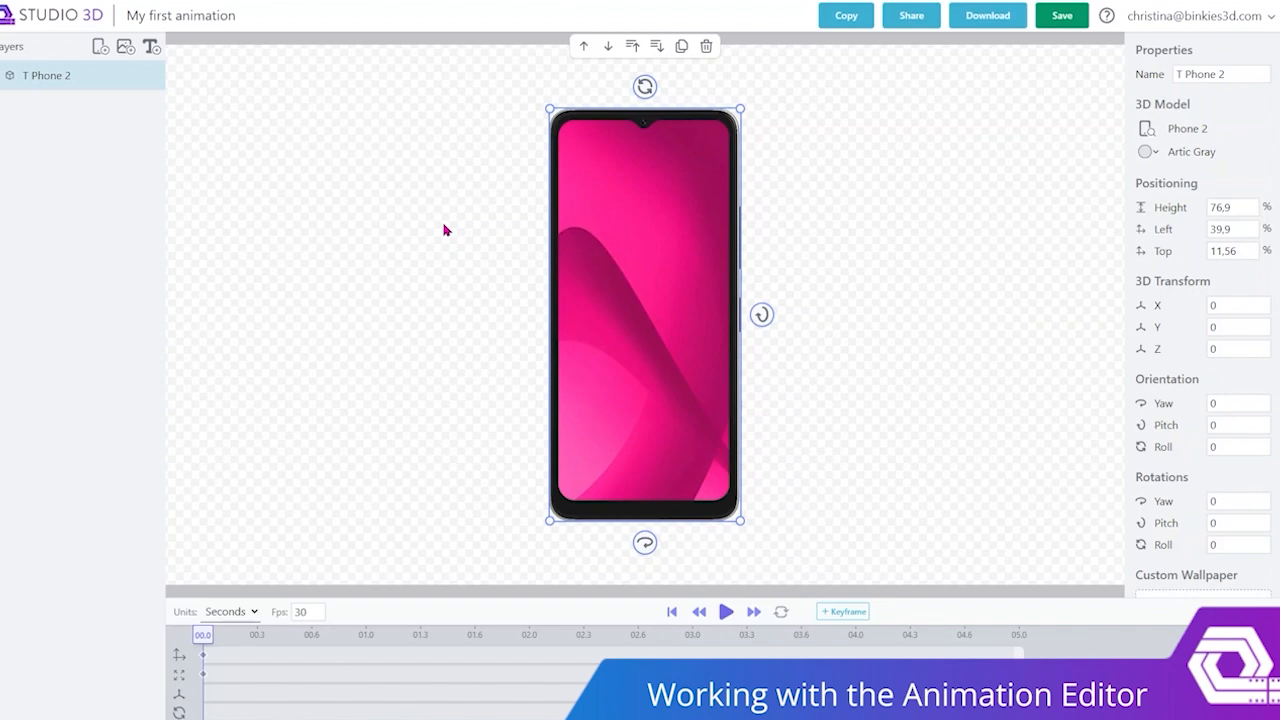
Step: Add a second device beside the T Phone 2, change it to the T Phone 2 Pro, and delete it
left_click(100, 48)
left_click_drag(601, 348, 754, 352)
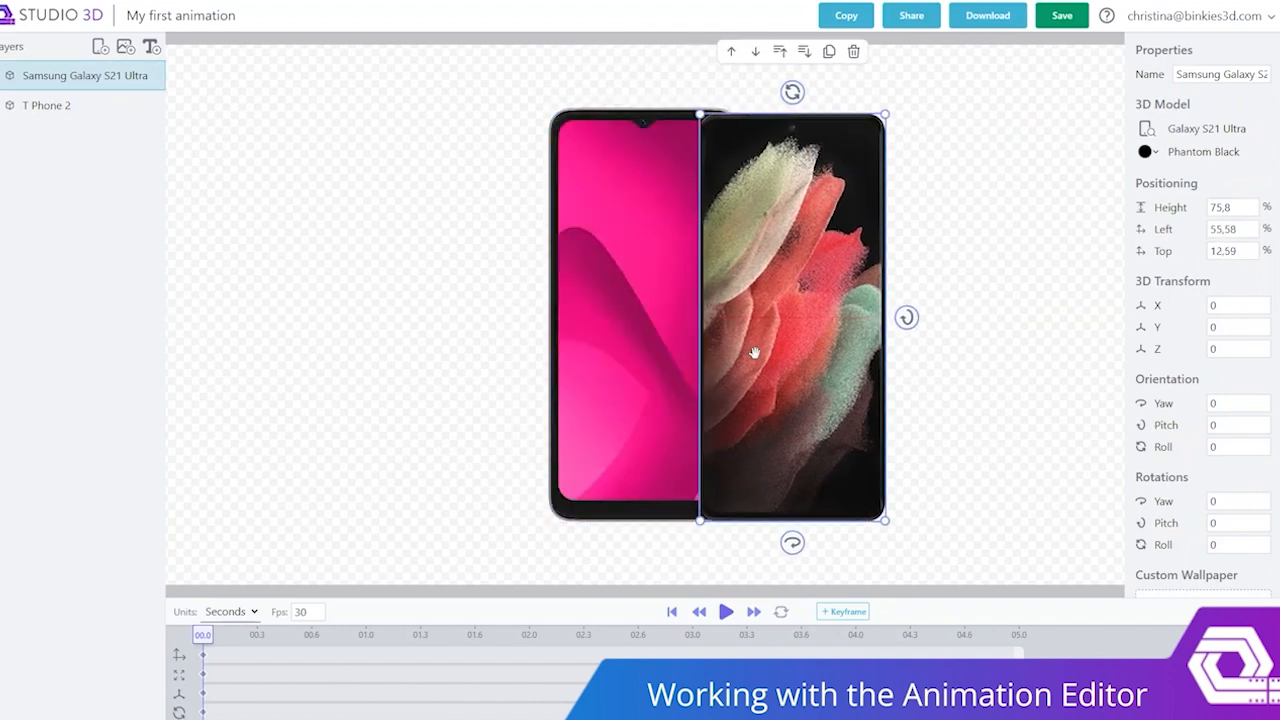
left_click(1182, 132)
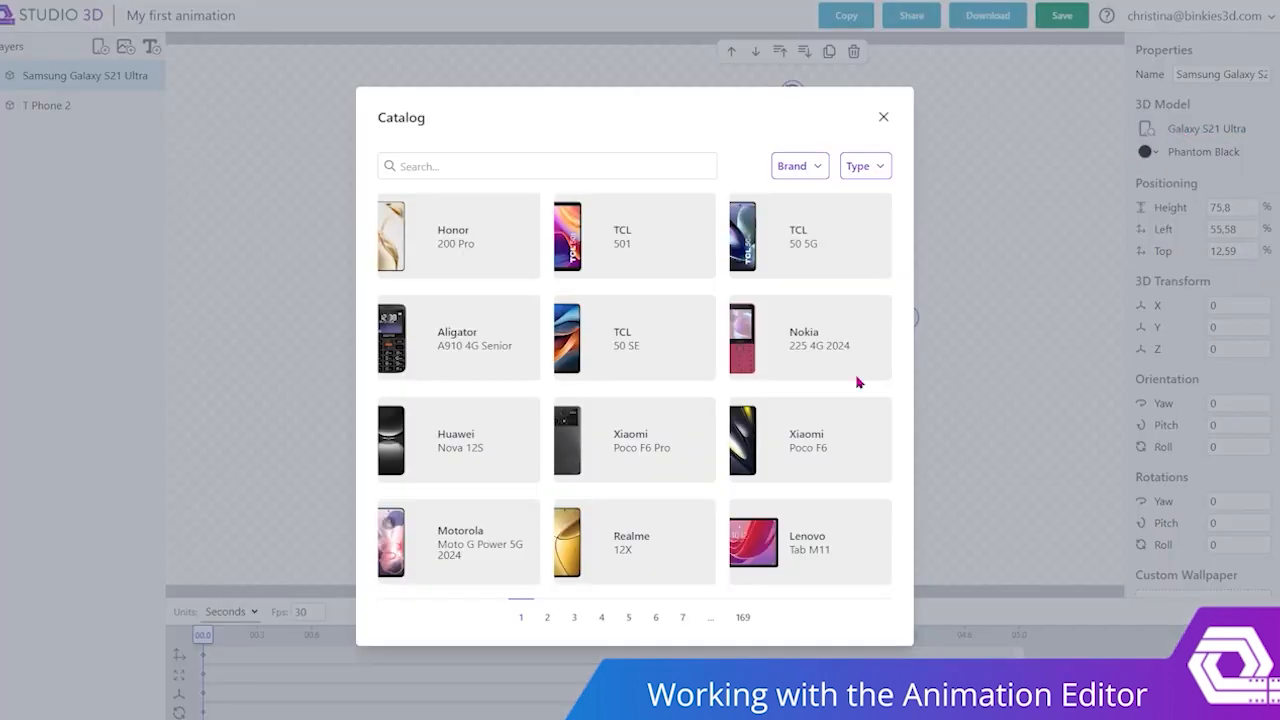
left_click(547, 617)
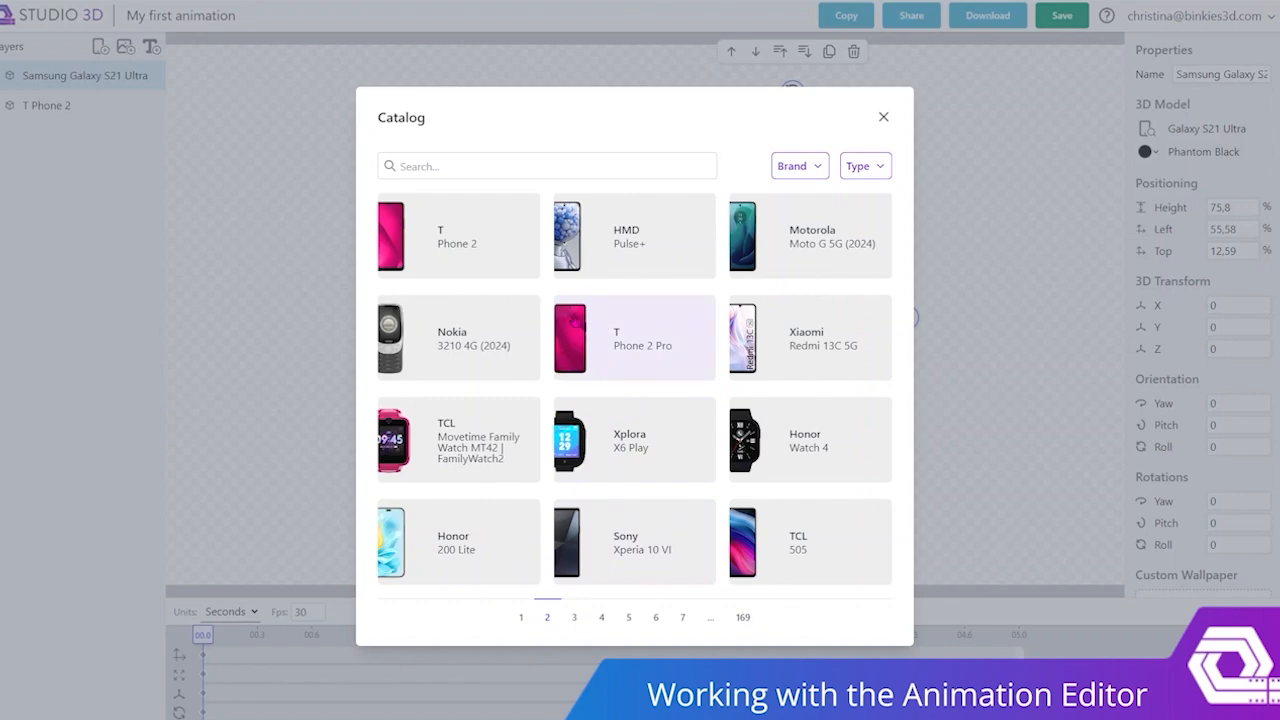
left_click(595, 343)
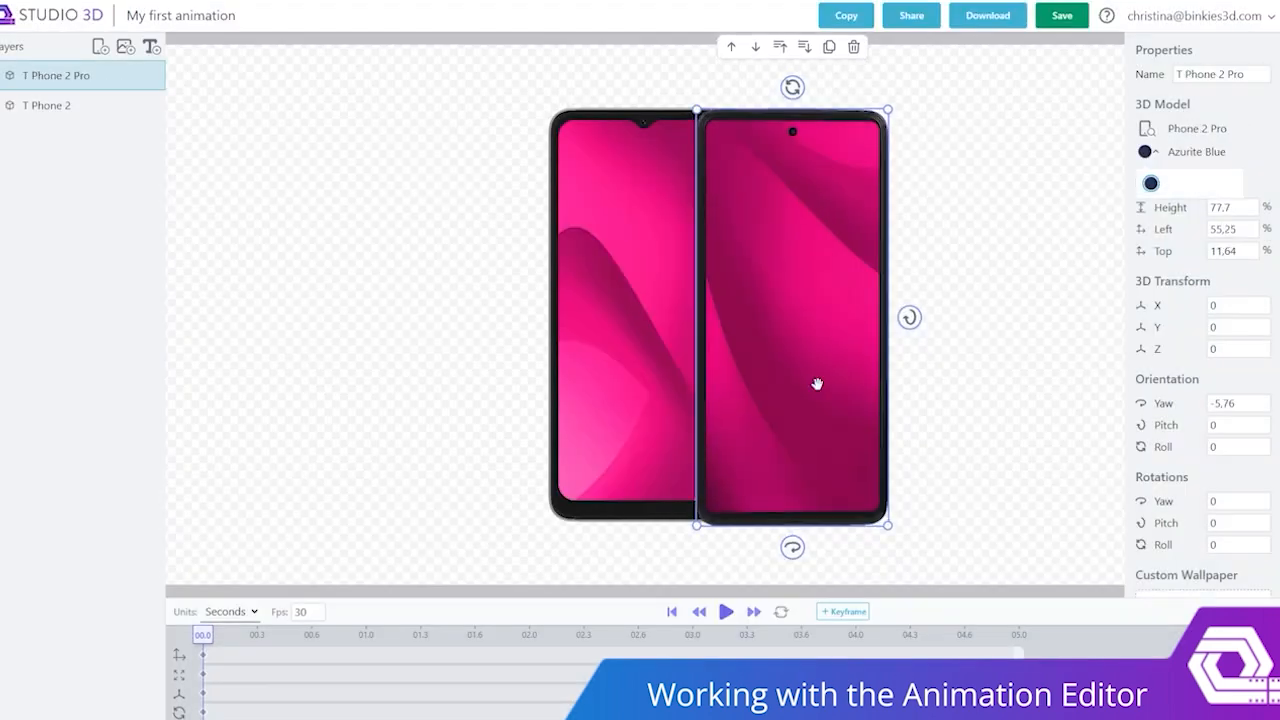
left_click(853, 46)
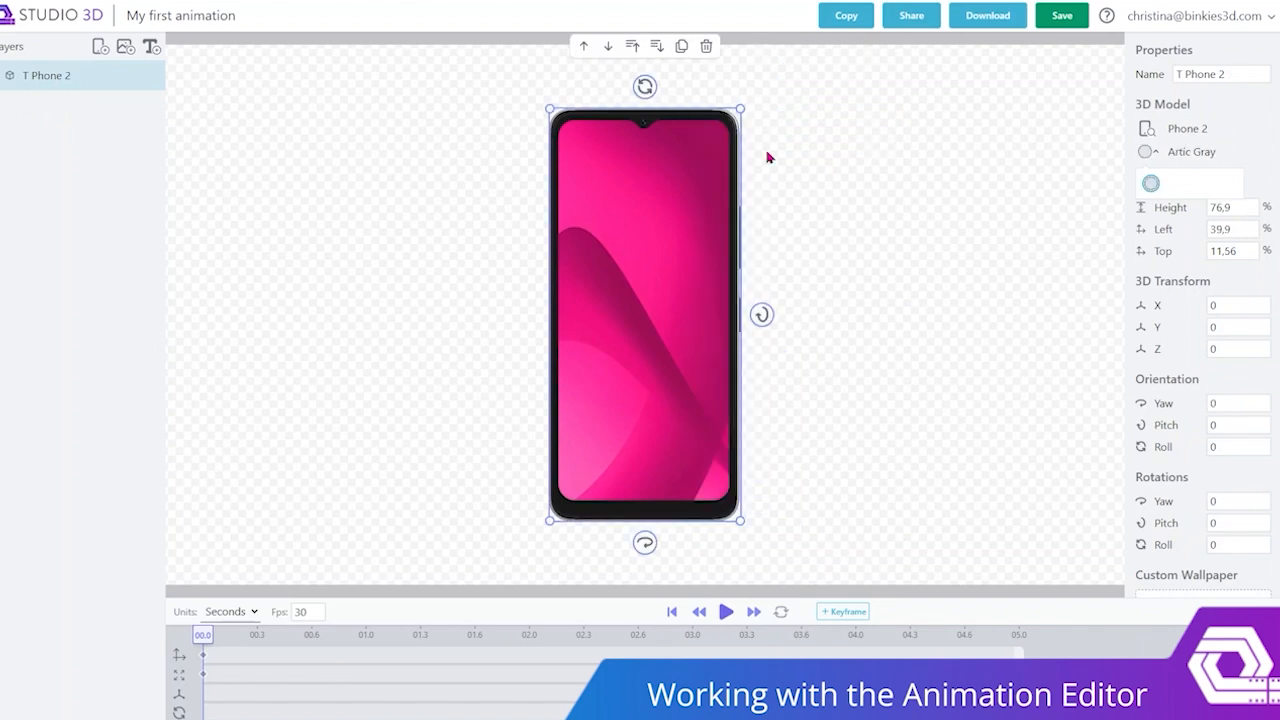
Step: Change the device model to the TCL 50 SE and set its colour to Space Gray
left_click(1180, 132)
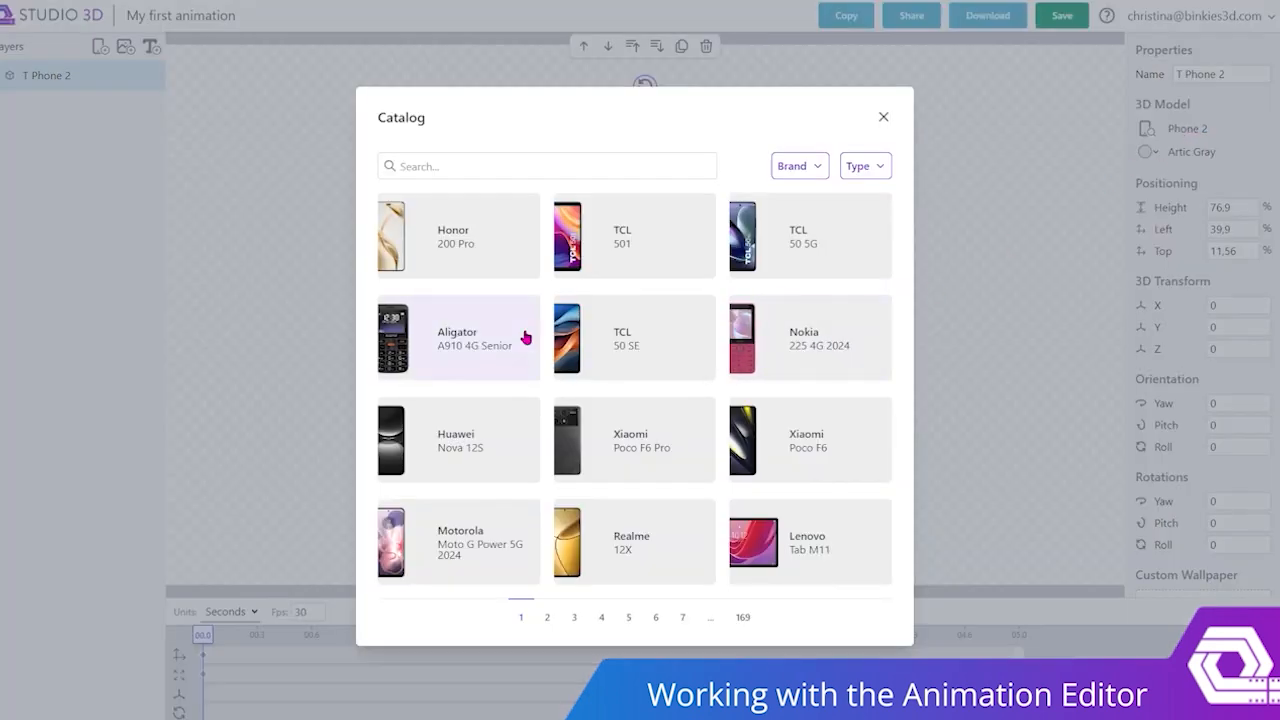
left_click(613, 345)
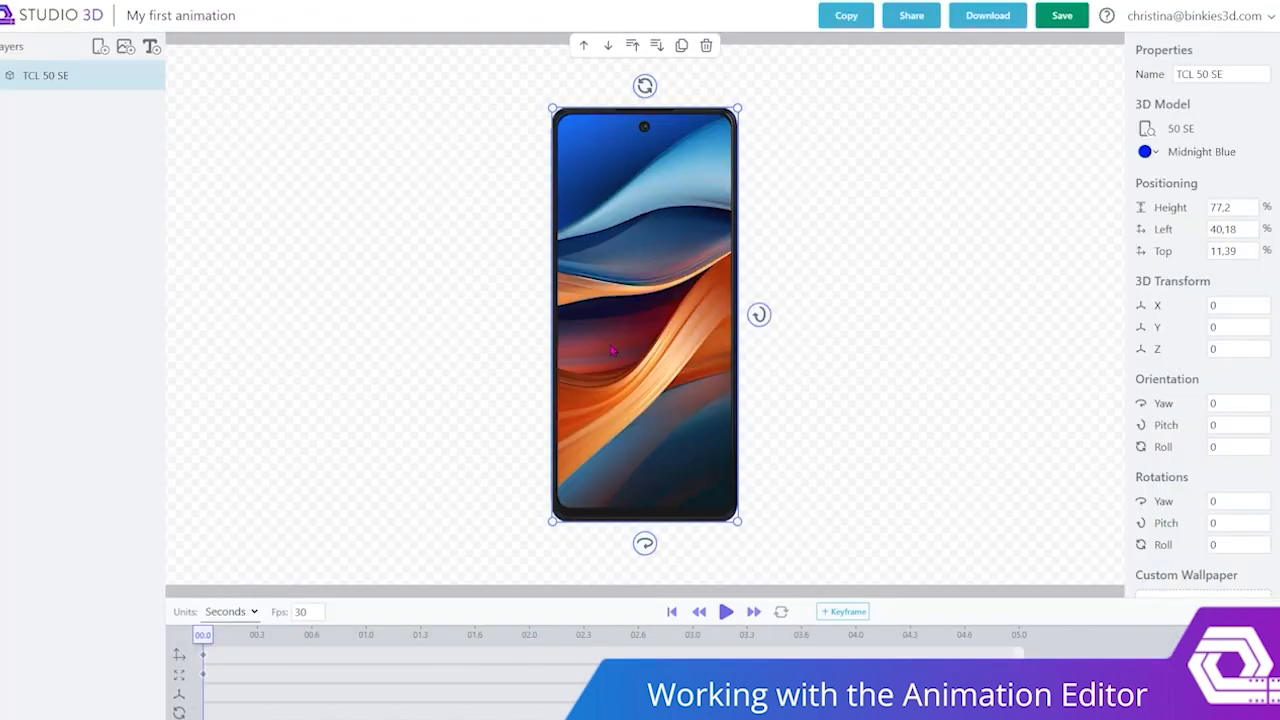
left_click(1235, 156)
left_click(1170, 185)
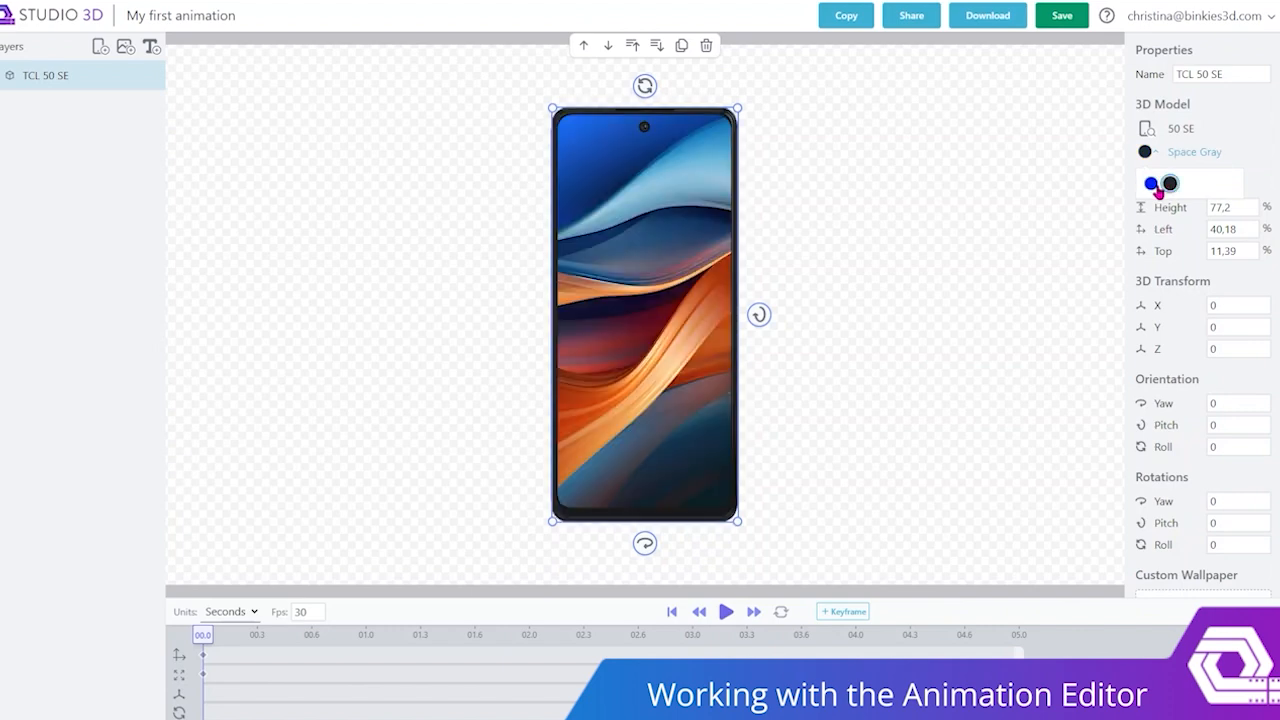
Step: Make the frame's background solid black (#000000) with an opacity of 1
left_click(250, 177)
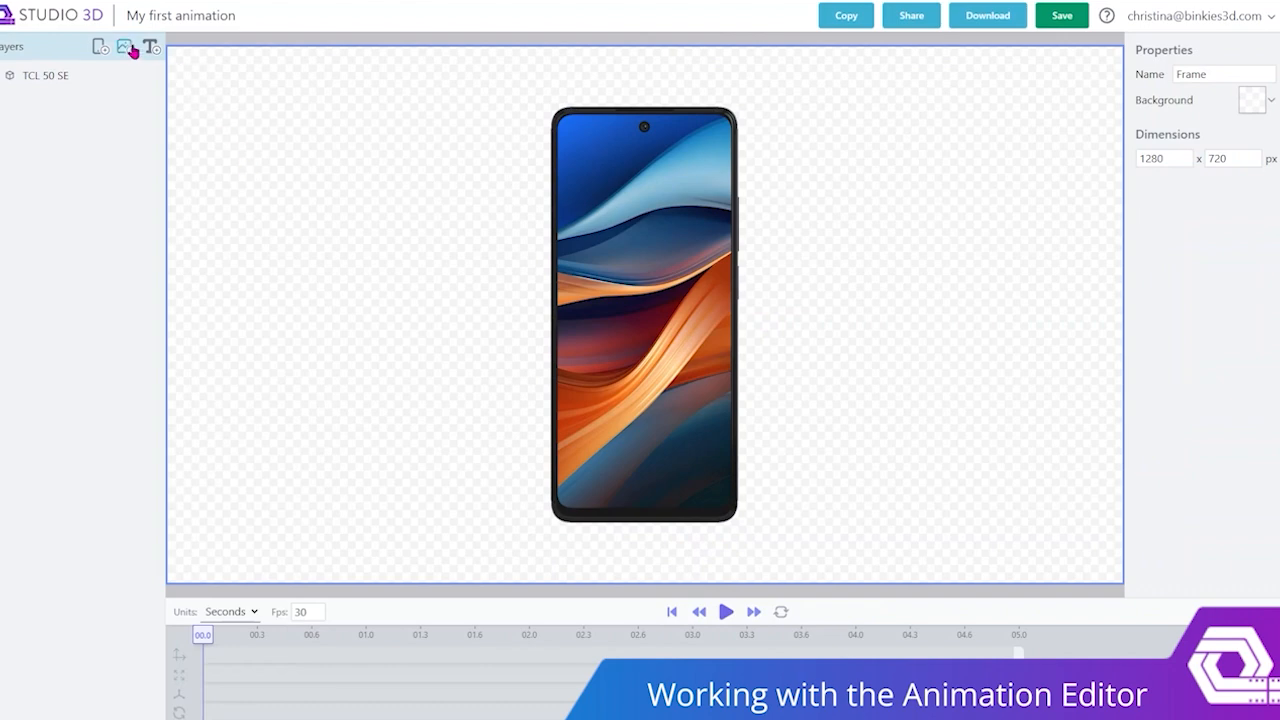
left_click(1252, 102)
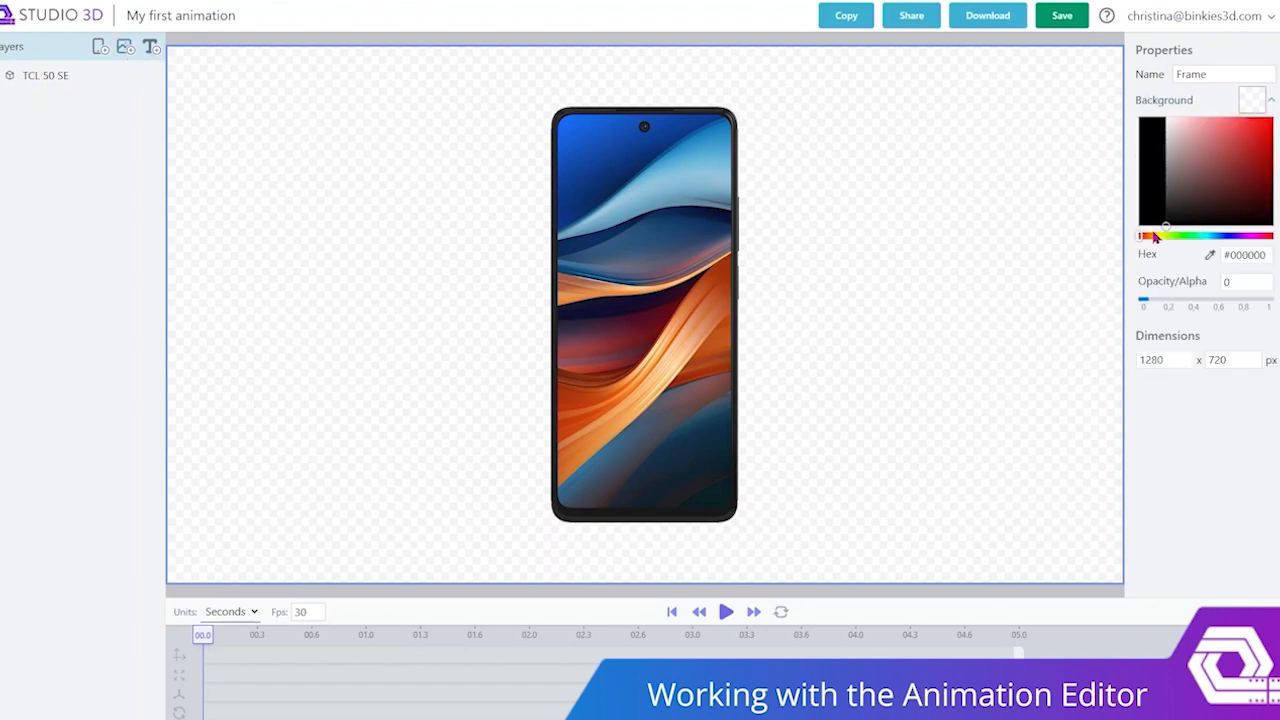
left_click_drag(1145, 237, 1168, 237)
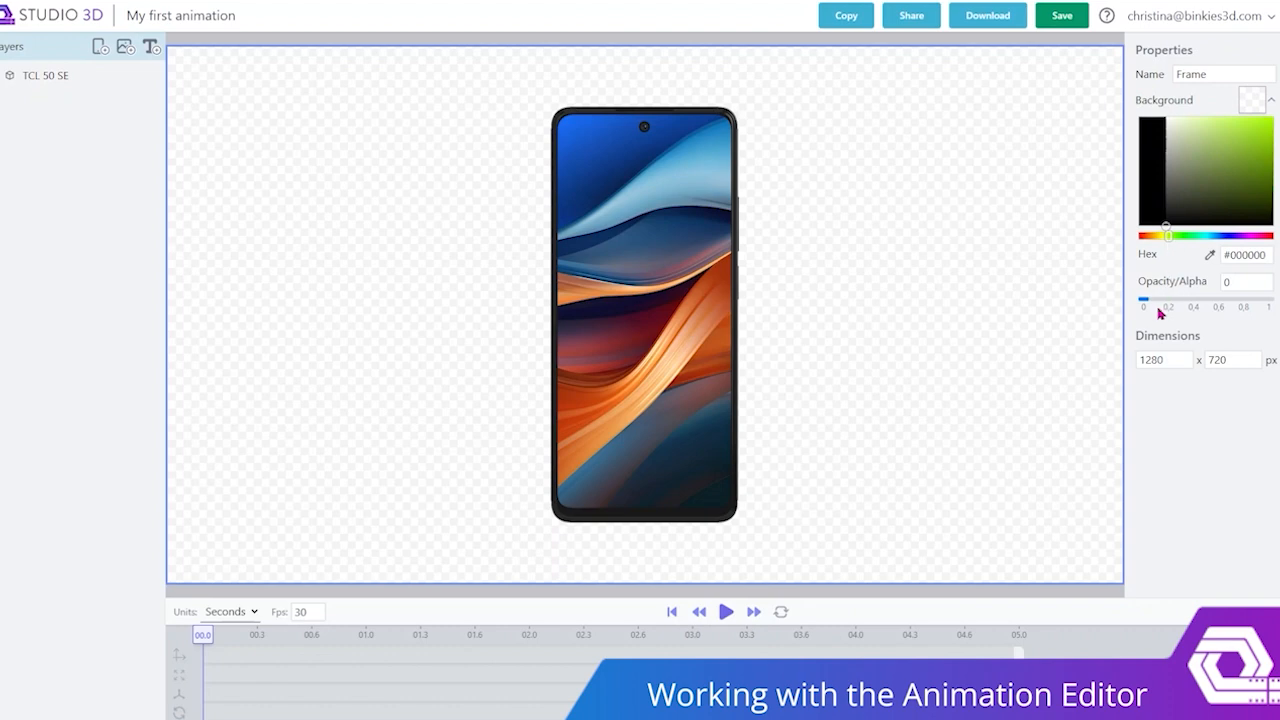
left_click_drag(1146, 300, 1274, 308)
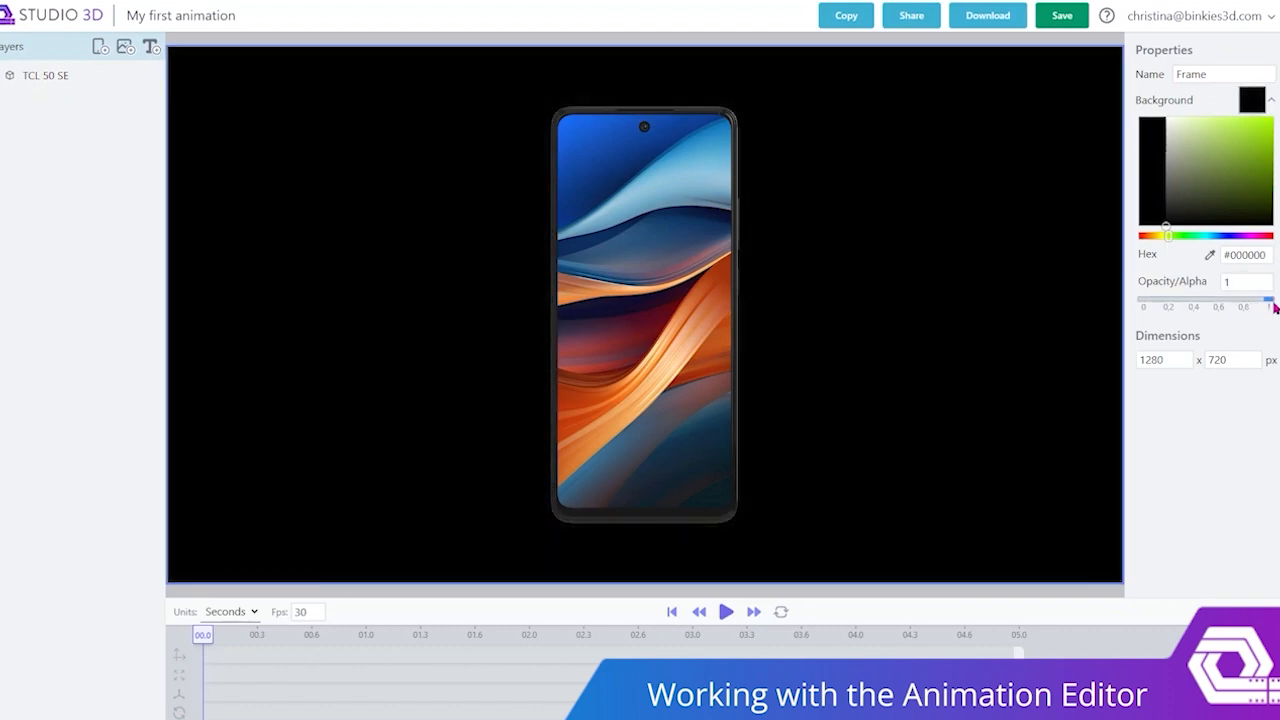
Step: Add the glow image "Untitled design (11).png" from the Design elements folder as an image layer
left_click(124, 50)
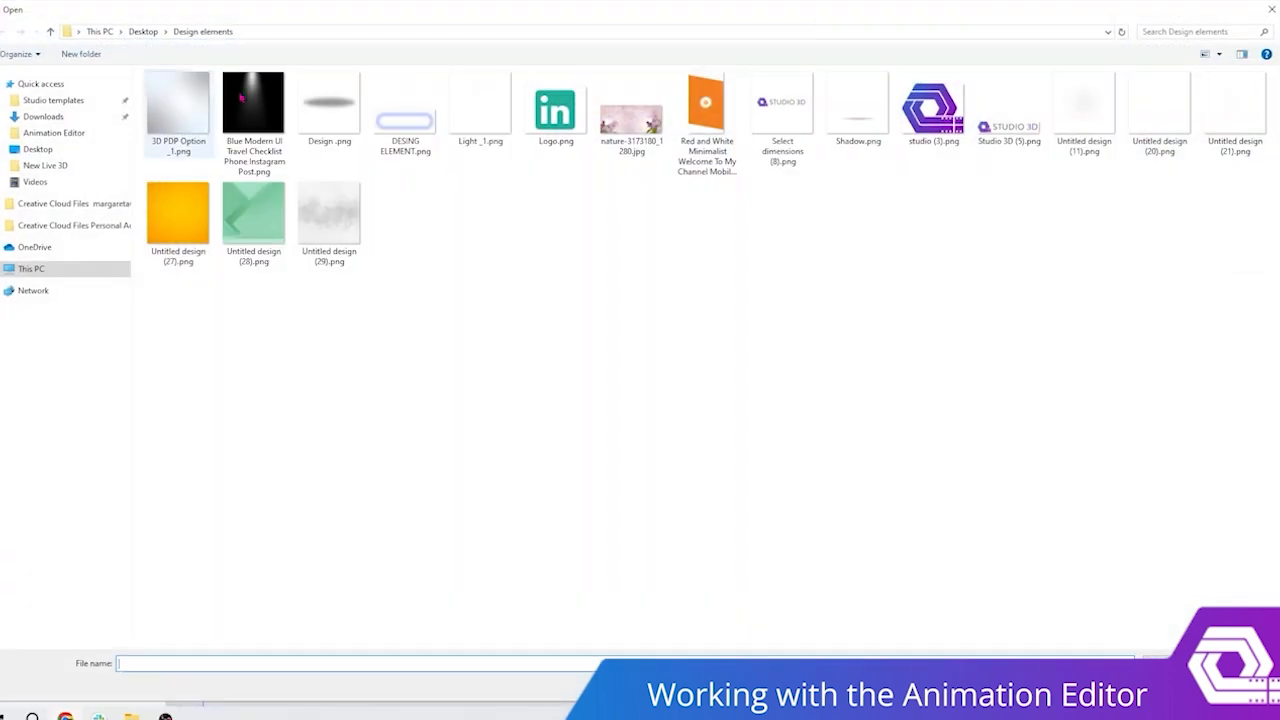
left_click(1077, 124)
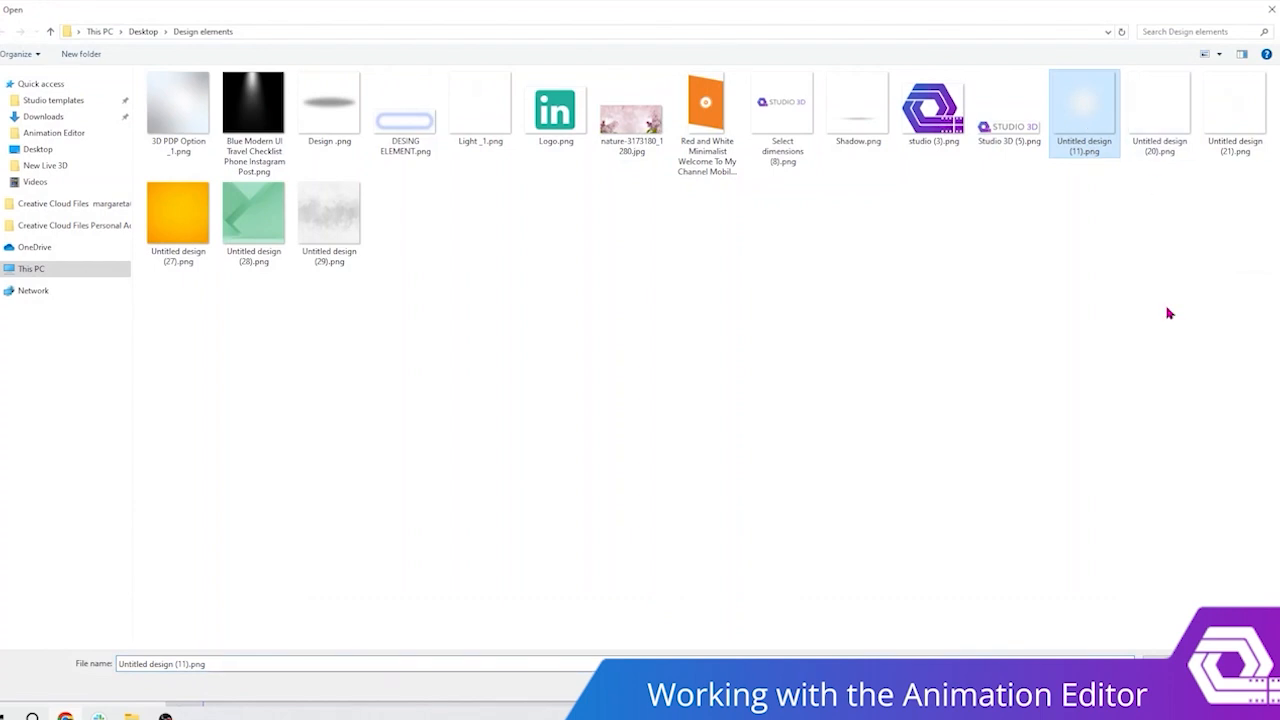
left_click(1165, 690)
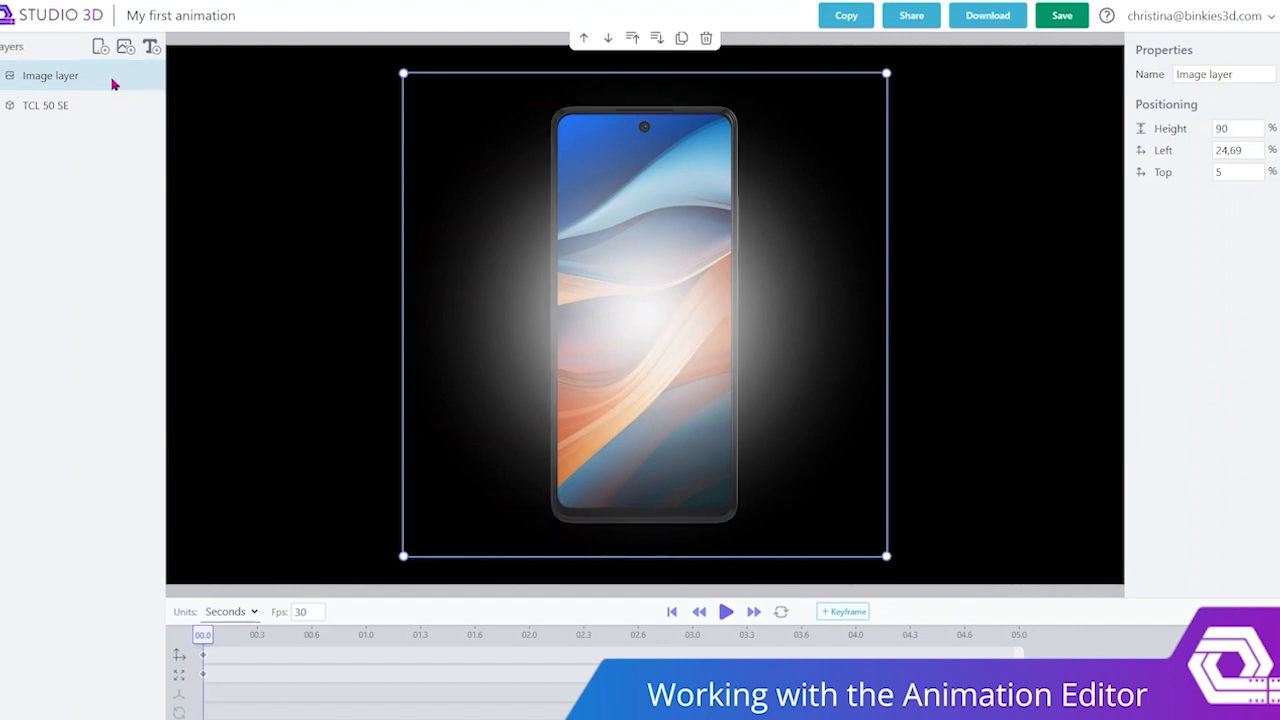
Step: Move the image layer below the TCL 50 SE so the glow sits behind the phone, and deselect it
left_click_drag(114, 86, 106, 133)
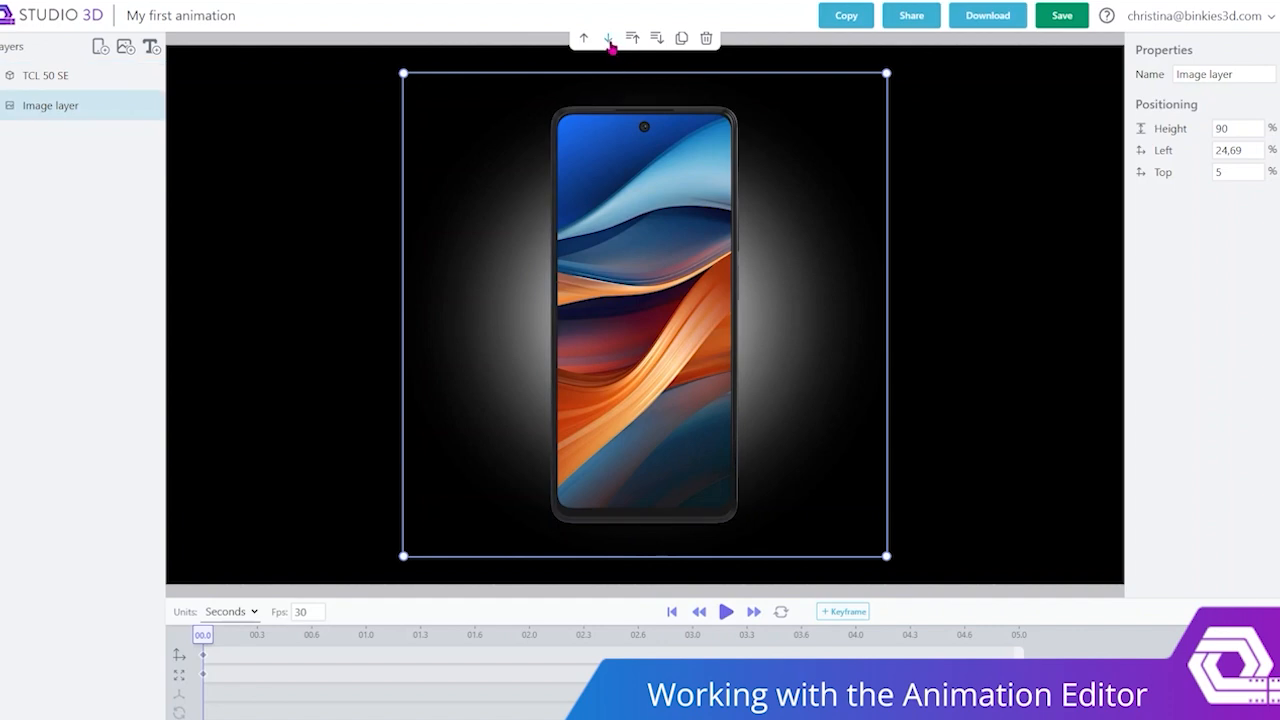
left_click(584, 39)
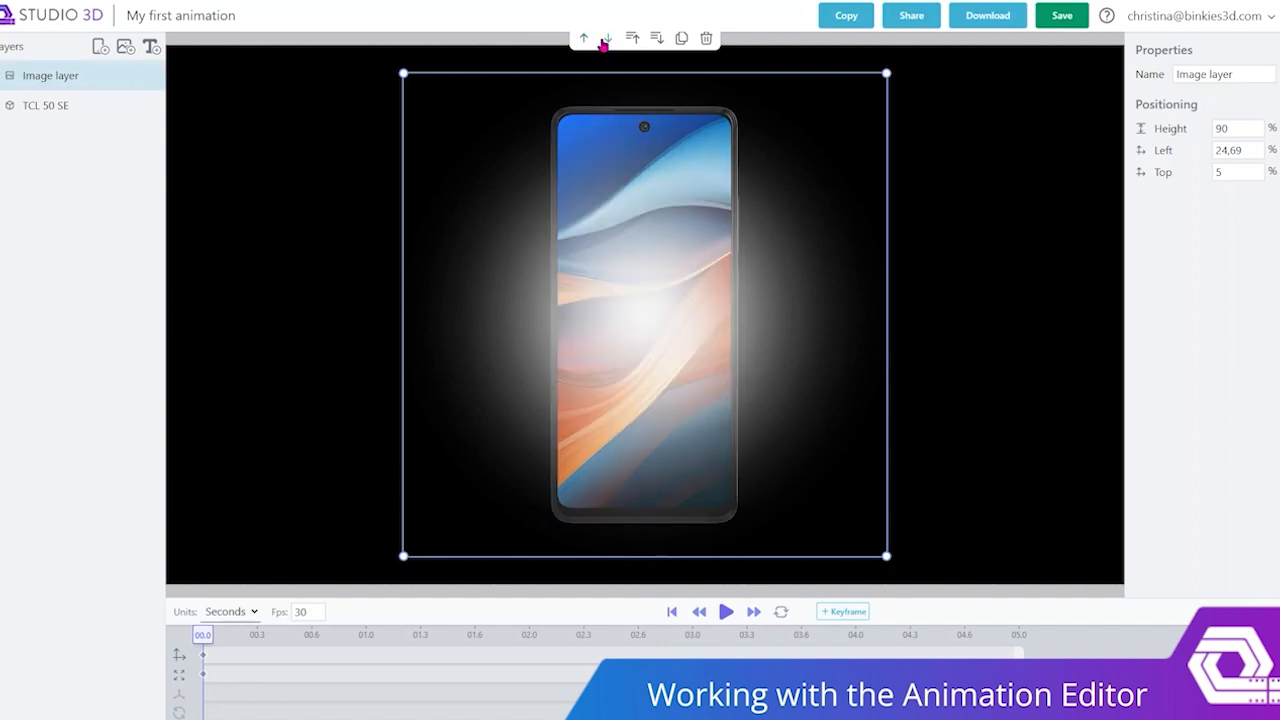
left_click(608, 38)
left_click_drag(814, 505, 814, 510)
left_click(909, 488)
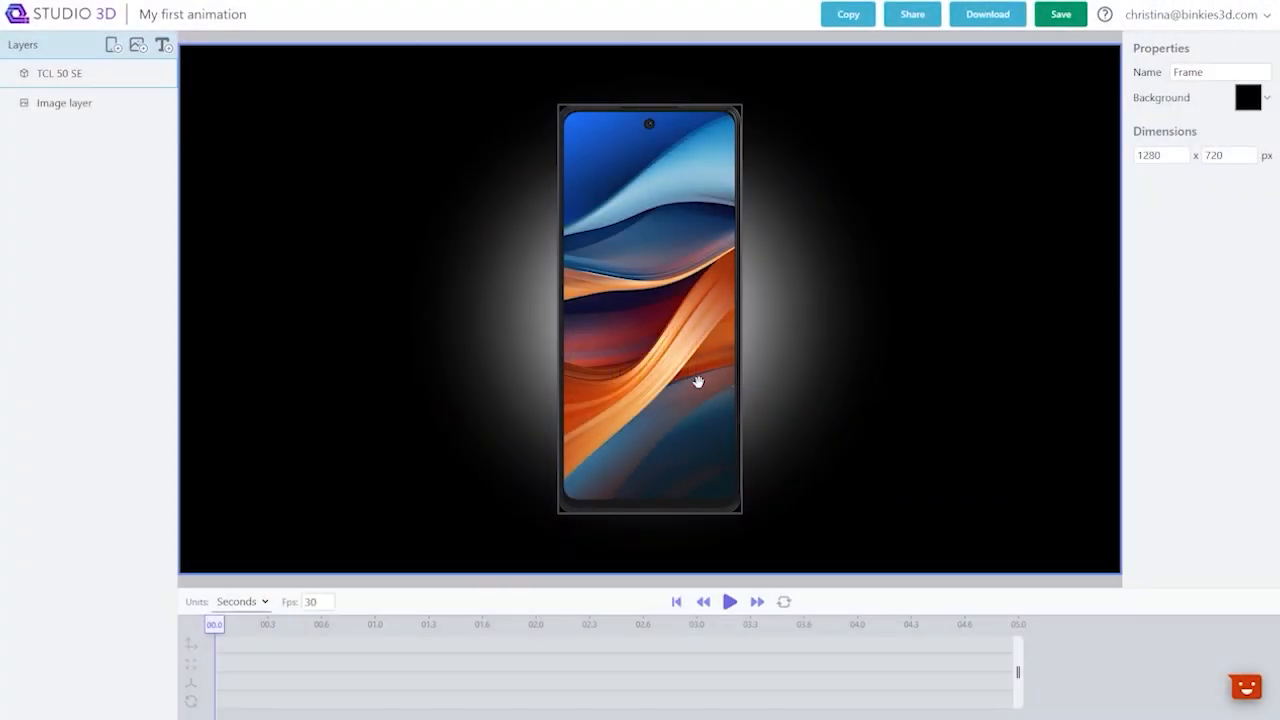
Step: Add a keyframe at 2.0 seconds with the TCL 50 SE's rotation yaw set to 1, and play the animation from the start
left_click(698, 381)
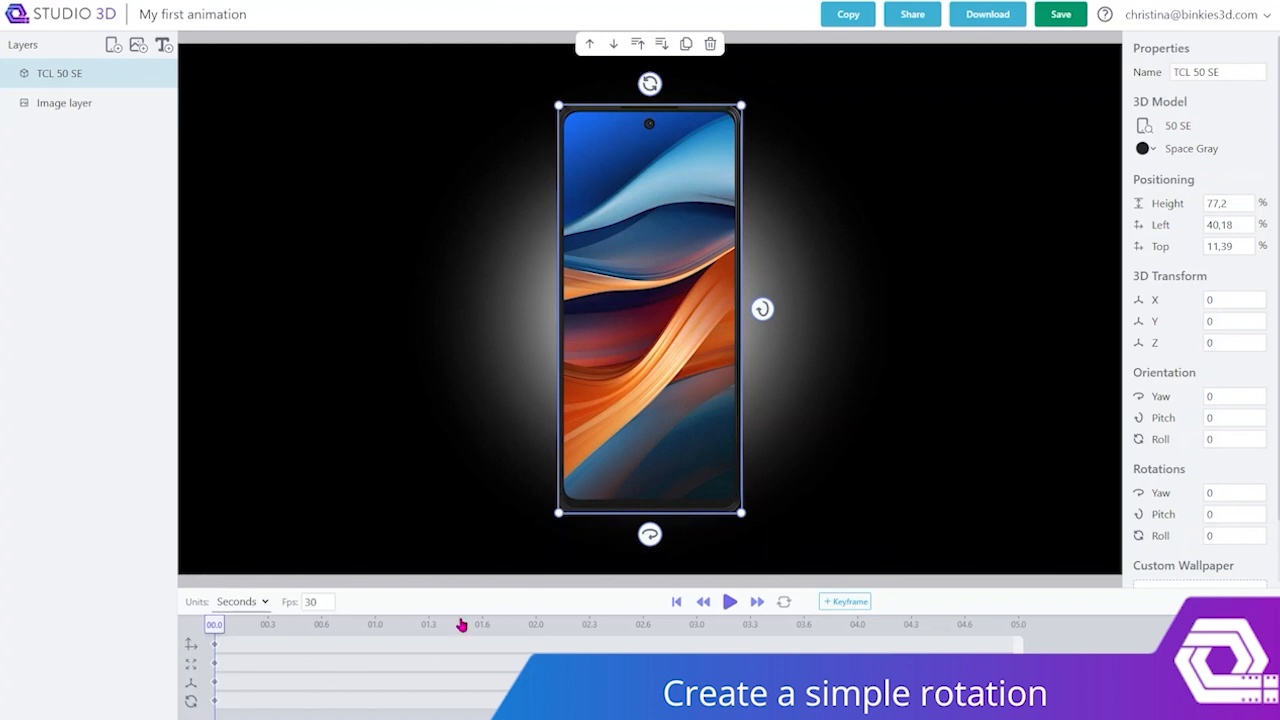
left_click_drag(216, 624, 540, 645)
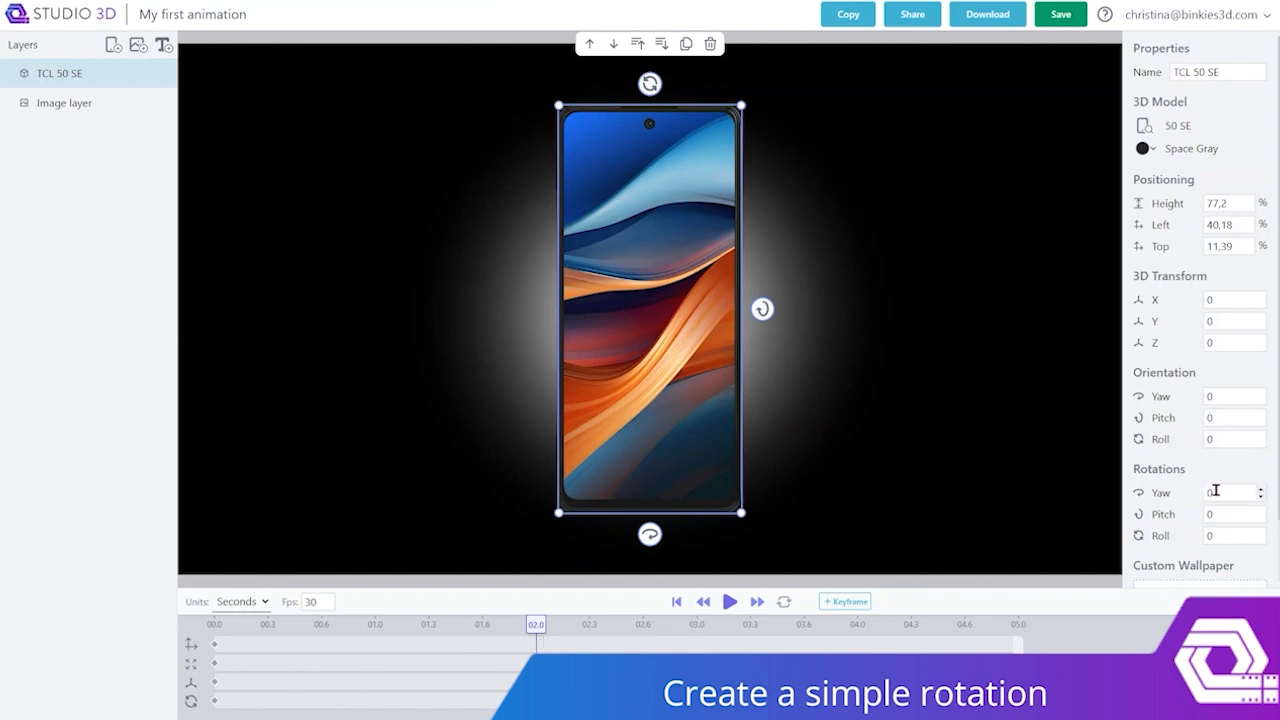
double_click(1215, 492)
type("1")
left_click(848, 601)
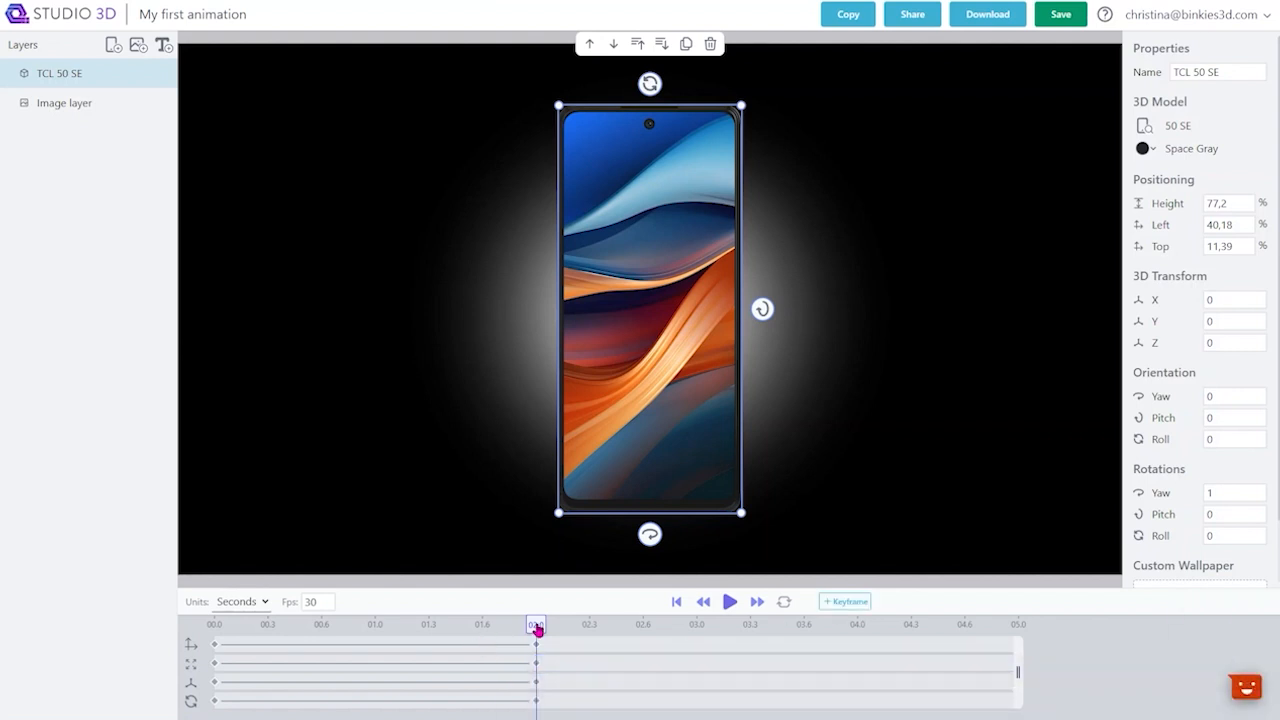
left_click_drag(537, 628, 211, 620)
key("space")
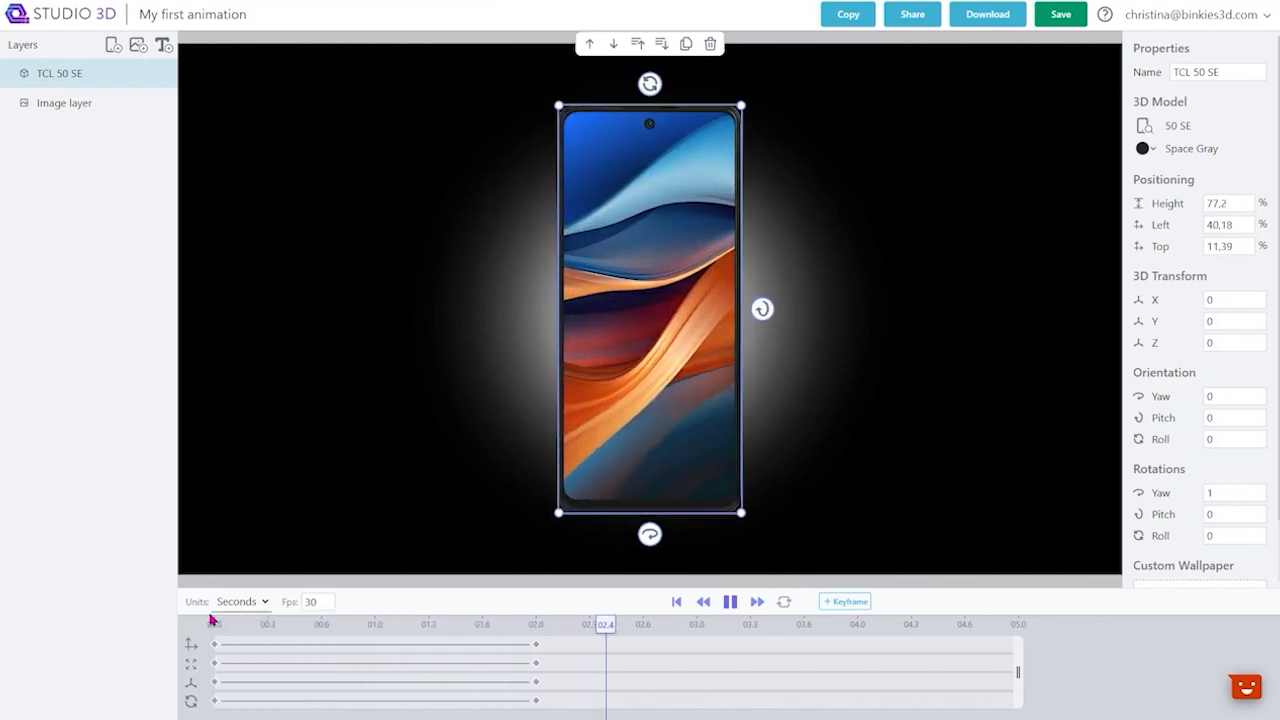
Step: Stop playback, move all four of the TCL 50 SE's end keyframes to 2.9 seconds, and replay the animation from the start
key("space")
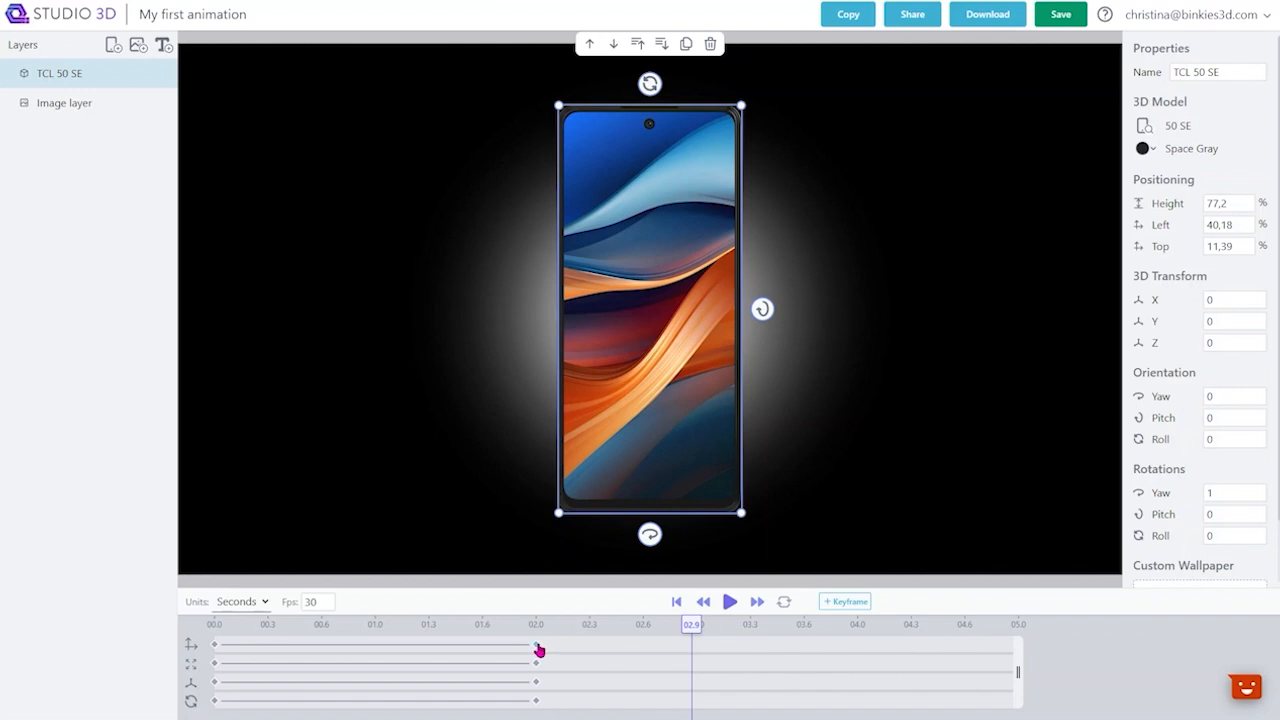
left_click_drag(538, 646, 691, 646)
left_click_drag(536, 664, 688, 670)
left_click_drag(538, 684, 691, 691)
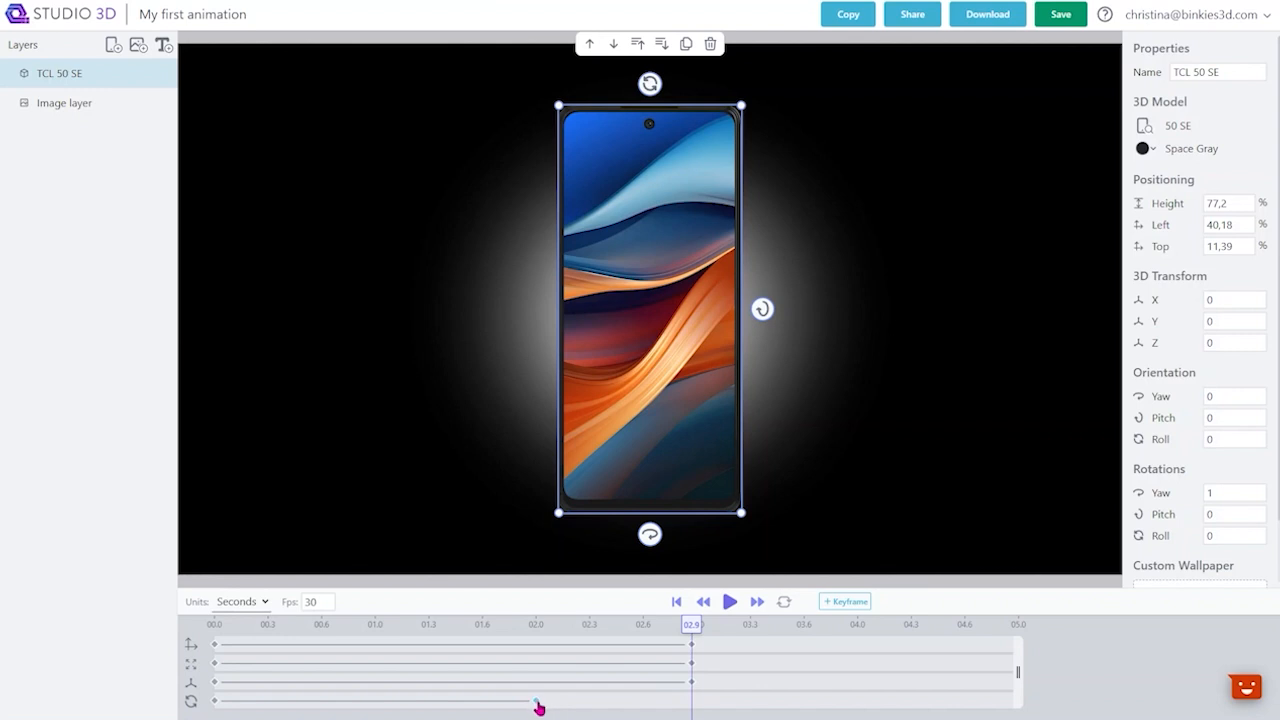
left_click_drag(537, 702, 691, 706)
left_click_drag(694, 626, 164, 609)
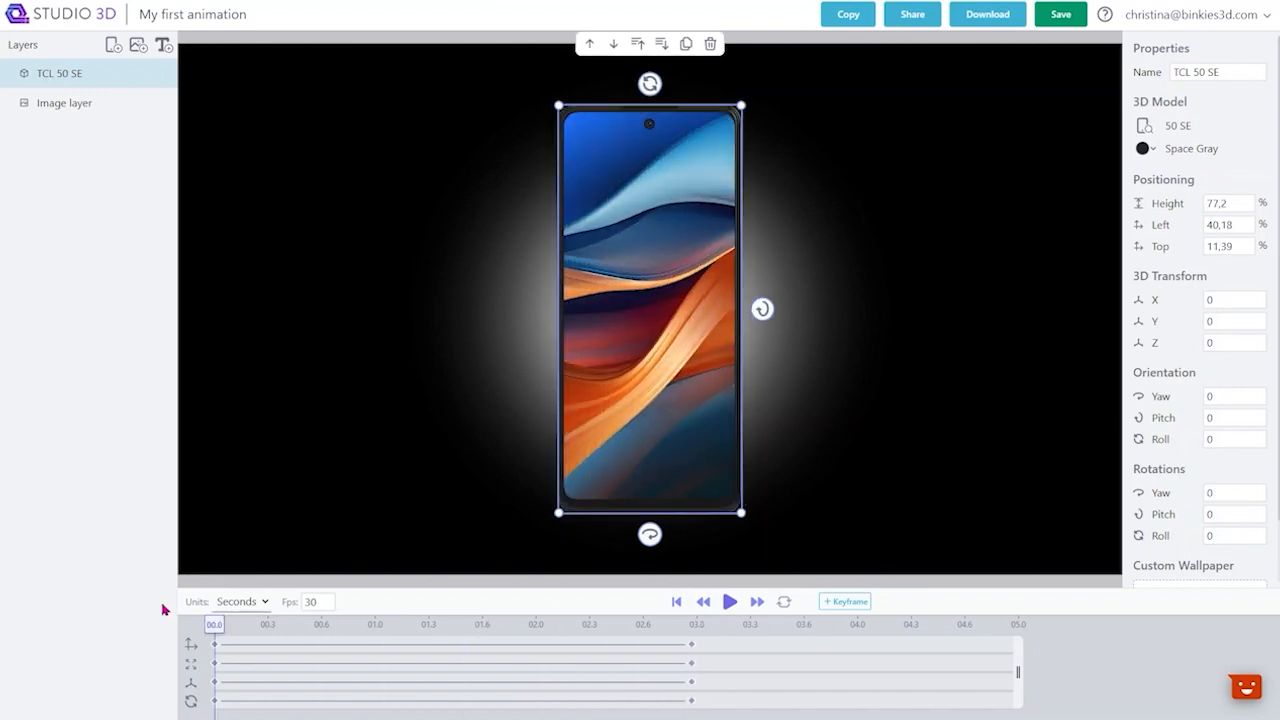
key("space")
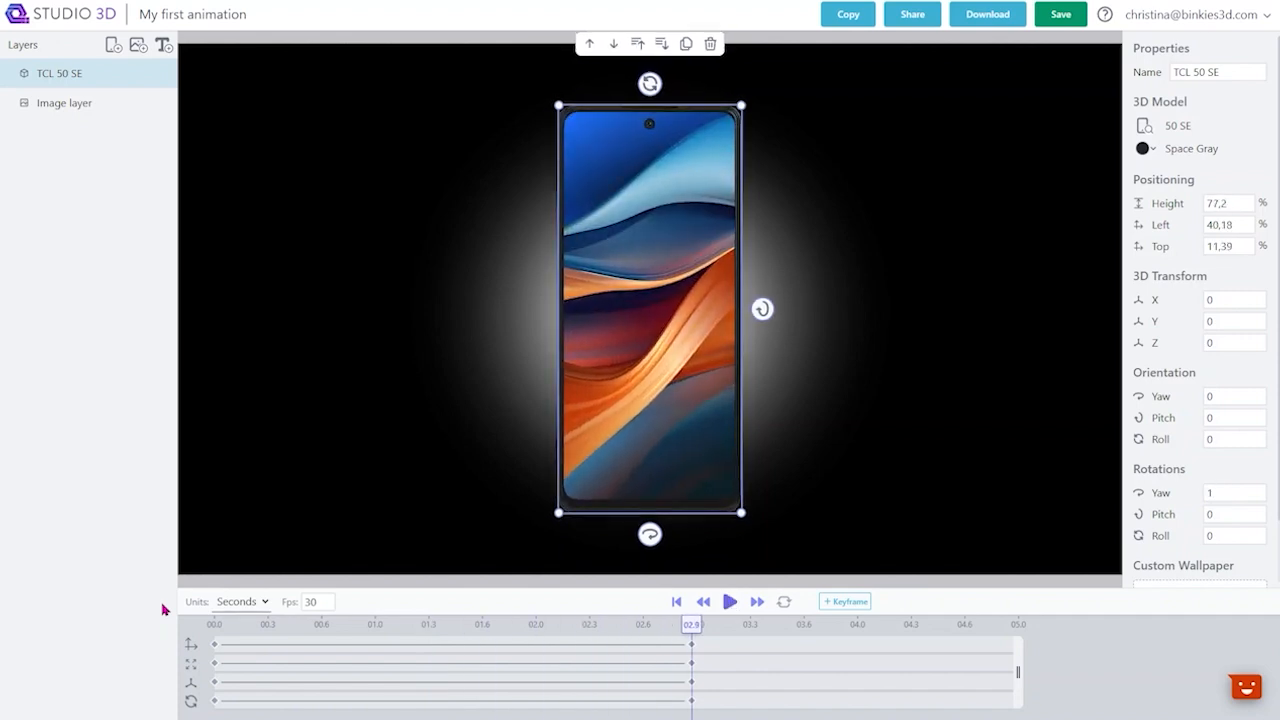
Step: Add a new text layer and look through its available fonts and font color settings without changing them
left_click(163, 46)
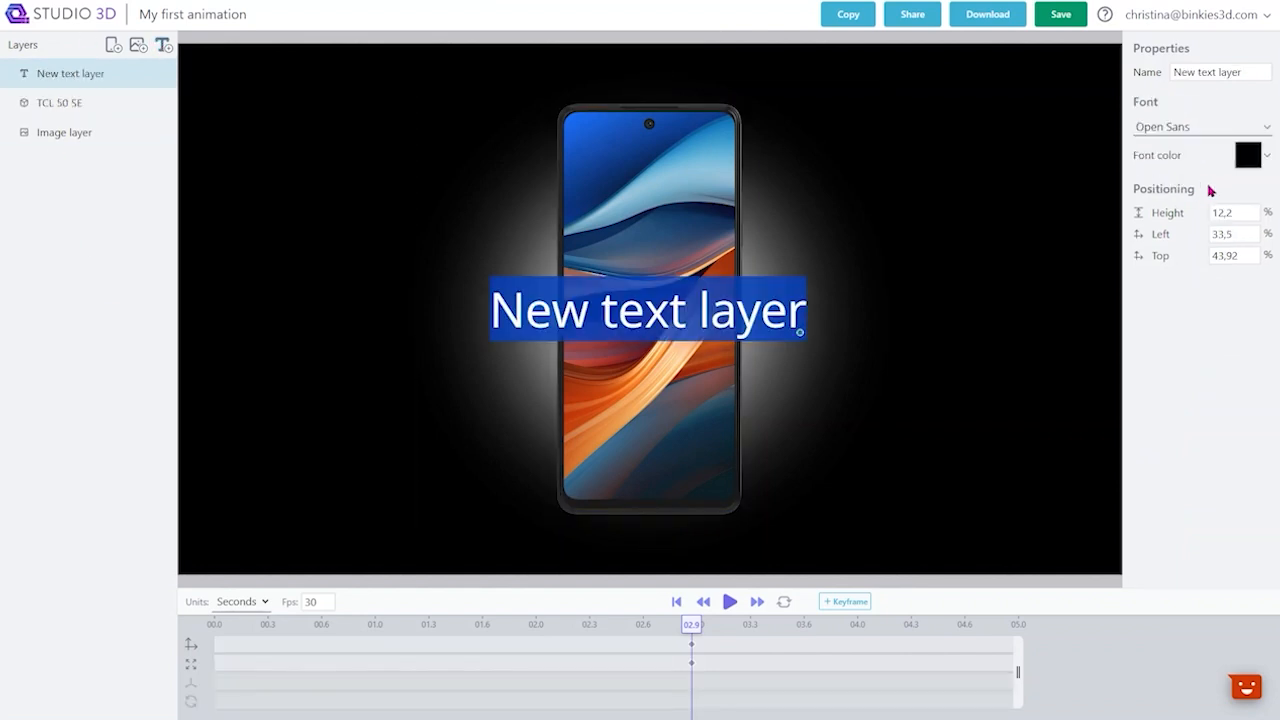
left_click(1231, 130)
scroll(1212, 340, "down", 3)
scroll(1212, 357, "down", 10)
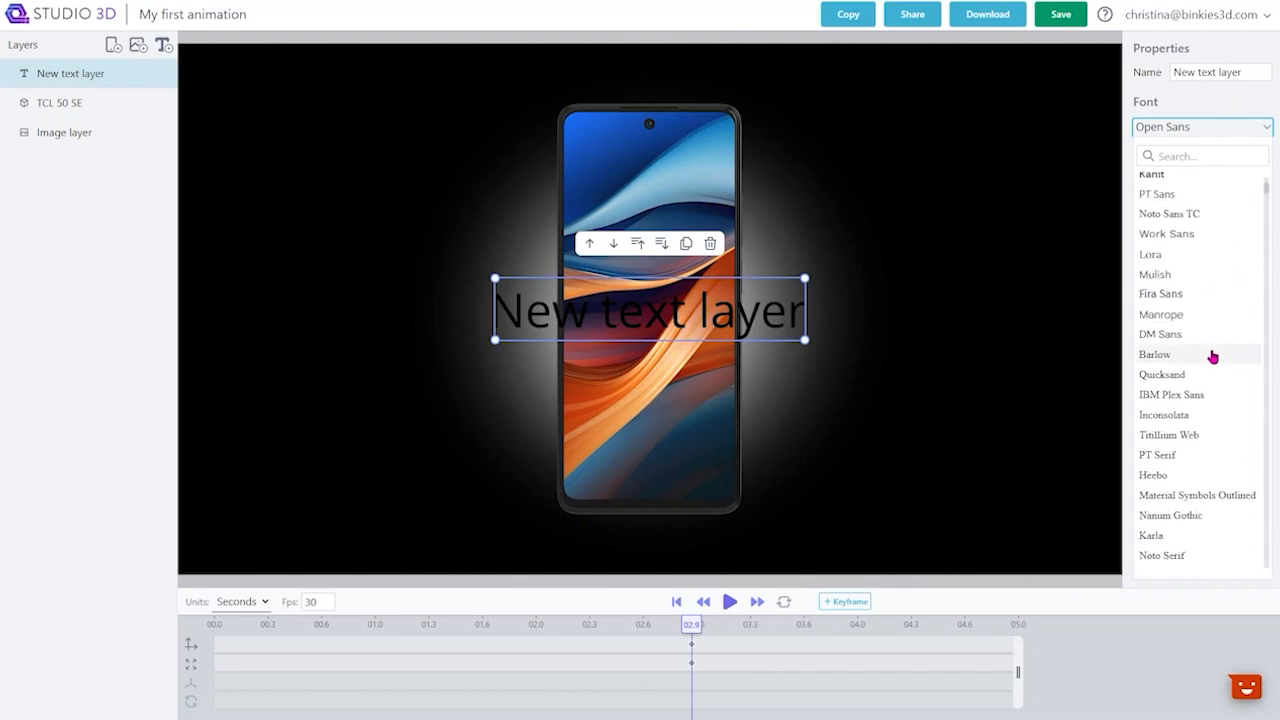
scroll(1212, 357, "down", 10)
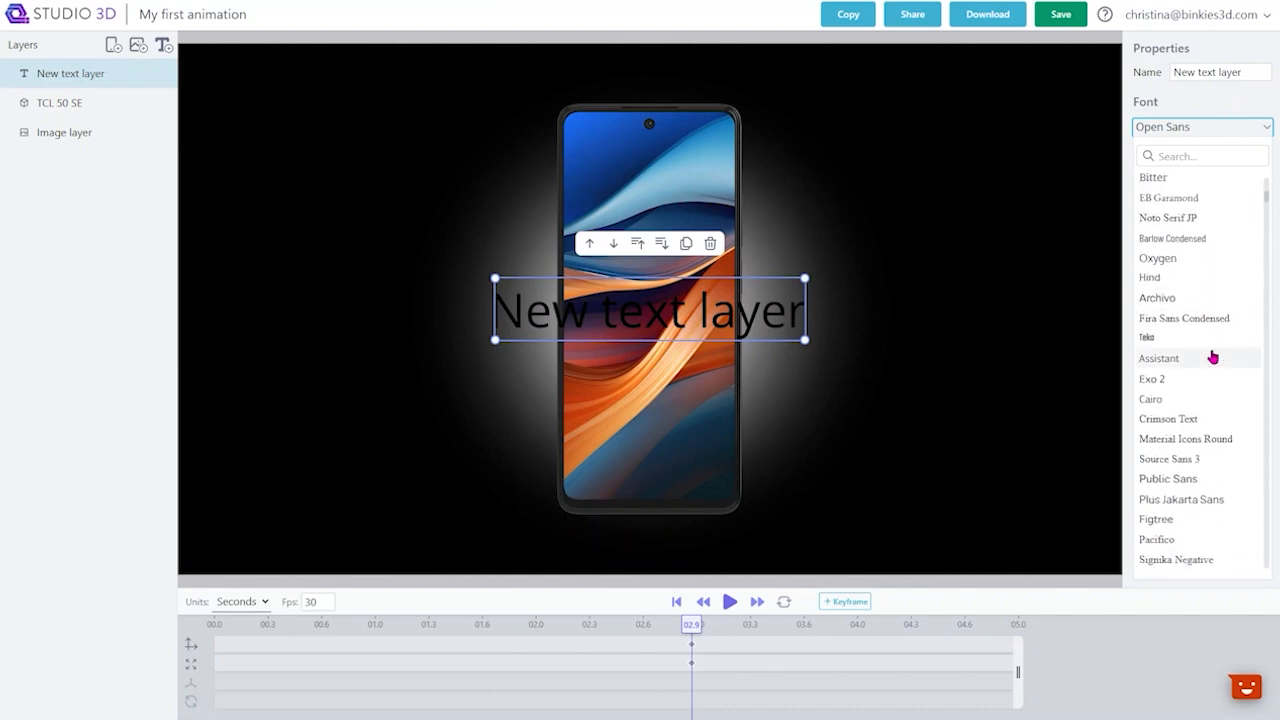
left_click(1266, 128)
left_click(1268, 160)
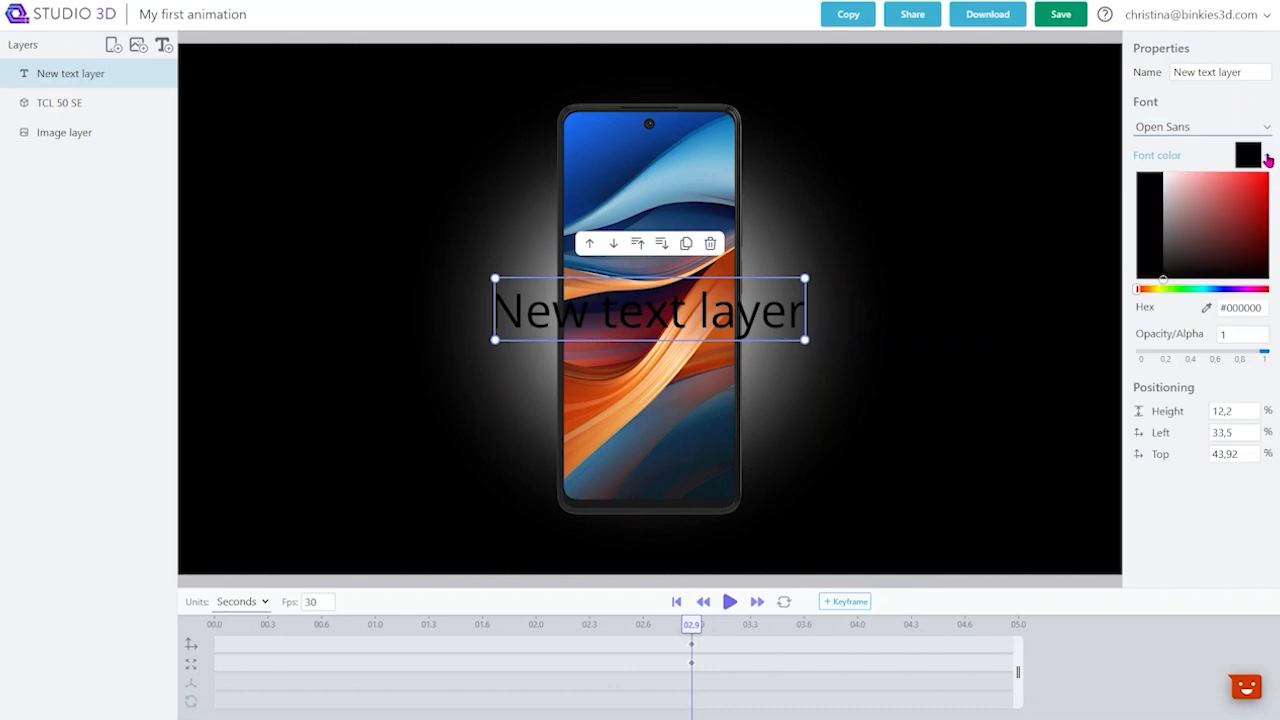
left_click(1267, 158)
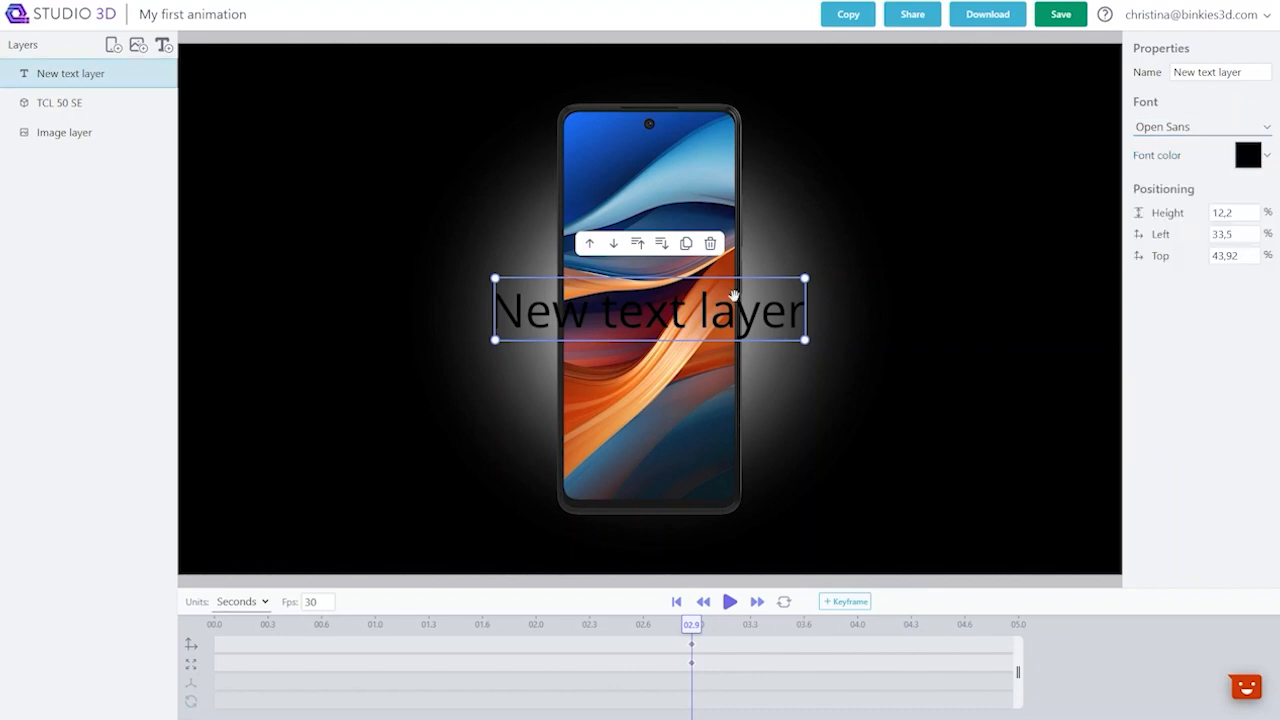
Step: Shift the new text layer slightly down and to the right, then delete it and deselect the phone
mouse_move(692, 309)
left_mouse_down()
mouse_move(749, 322)
mouse_move(707, 328)
left_mouse_up()
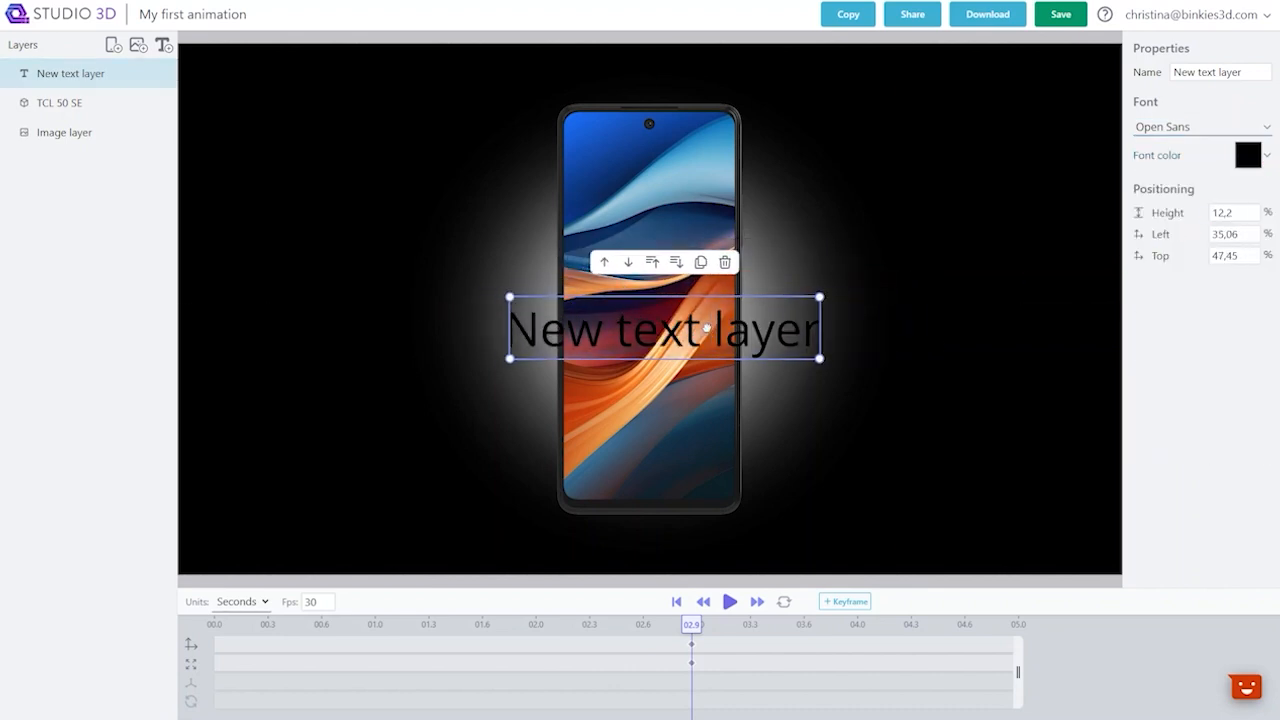
left_click(725, 263)
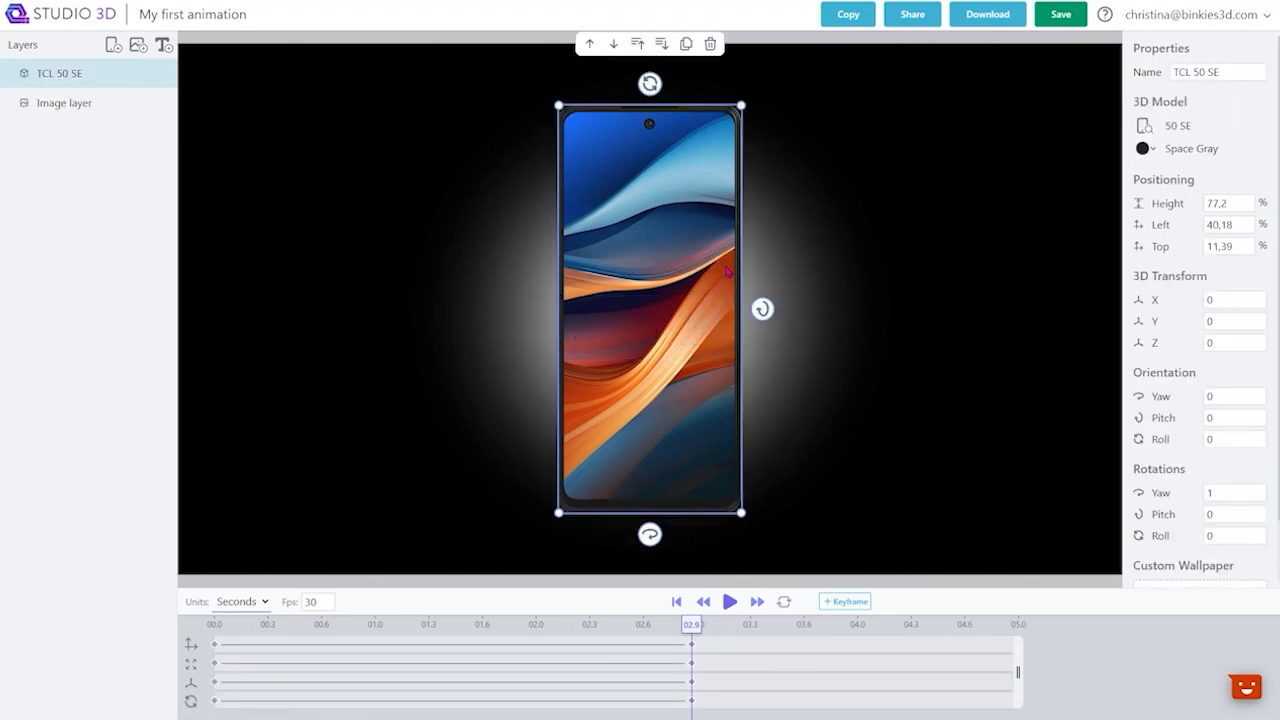
left_click(957, 482)
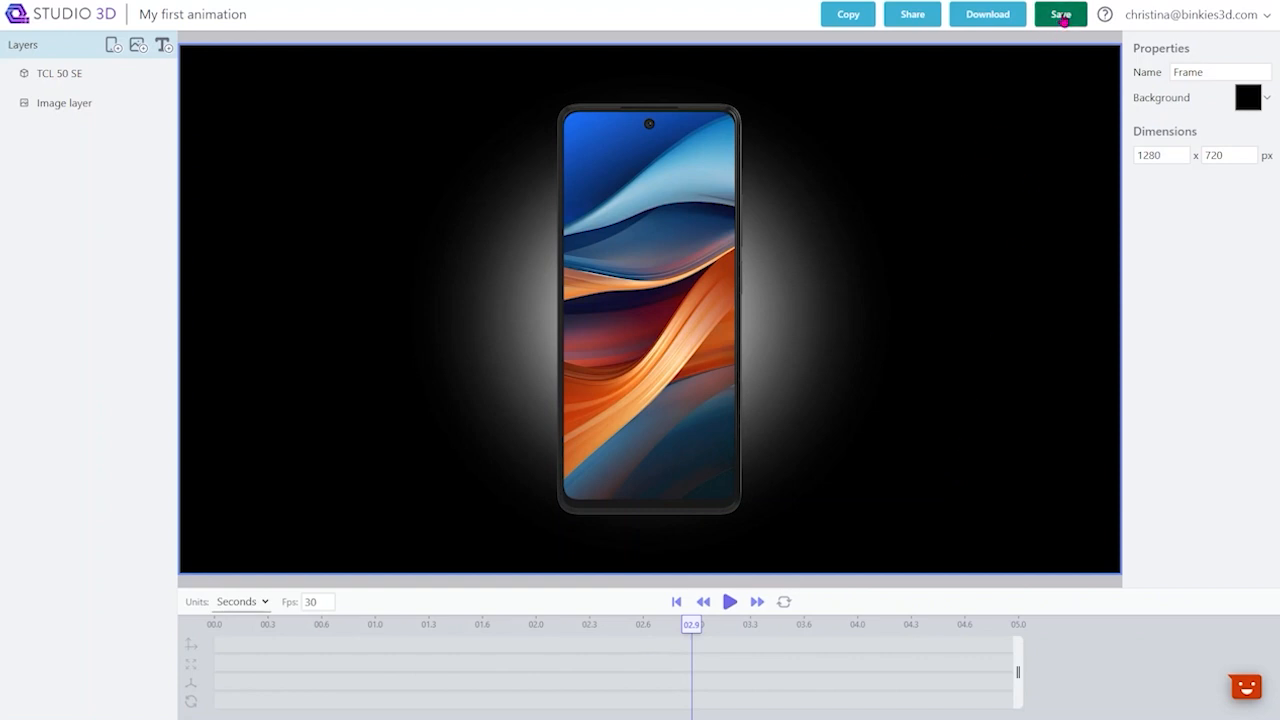
Step: Download the animation as an mp4
left_click(996, 24)
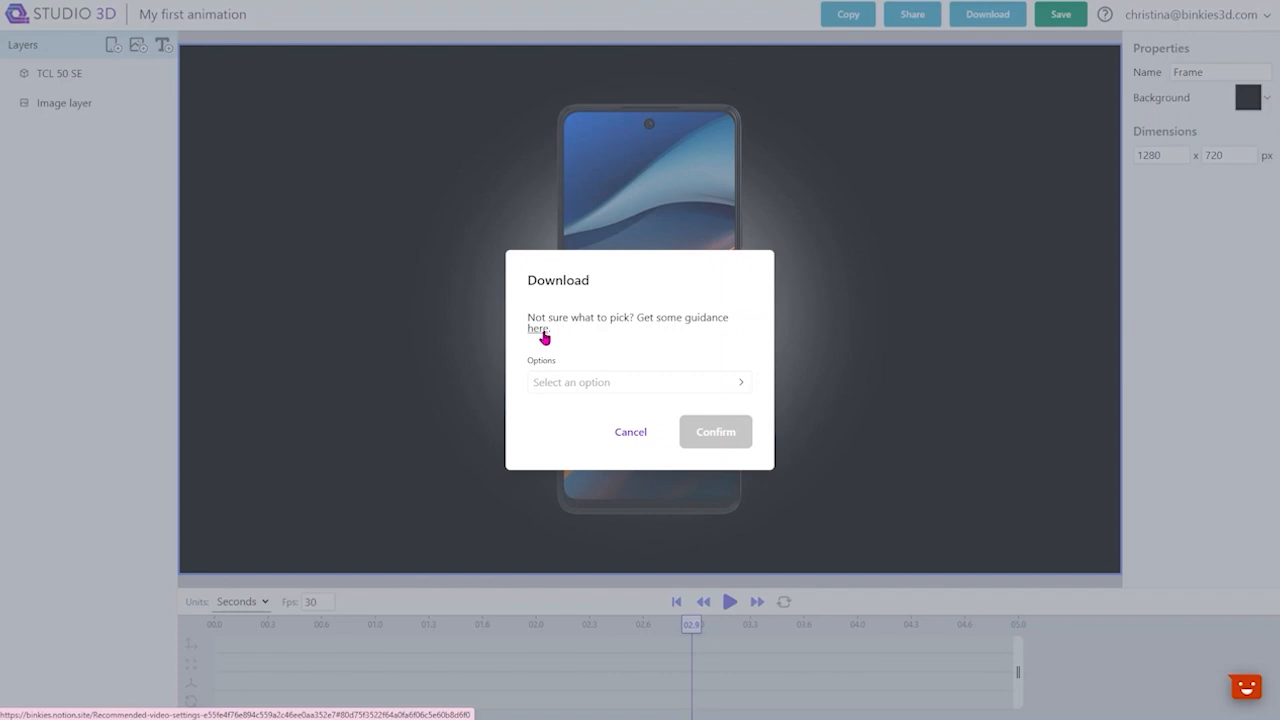
left_click(563, 384)
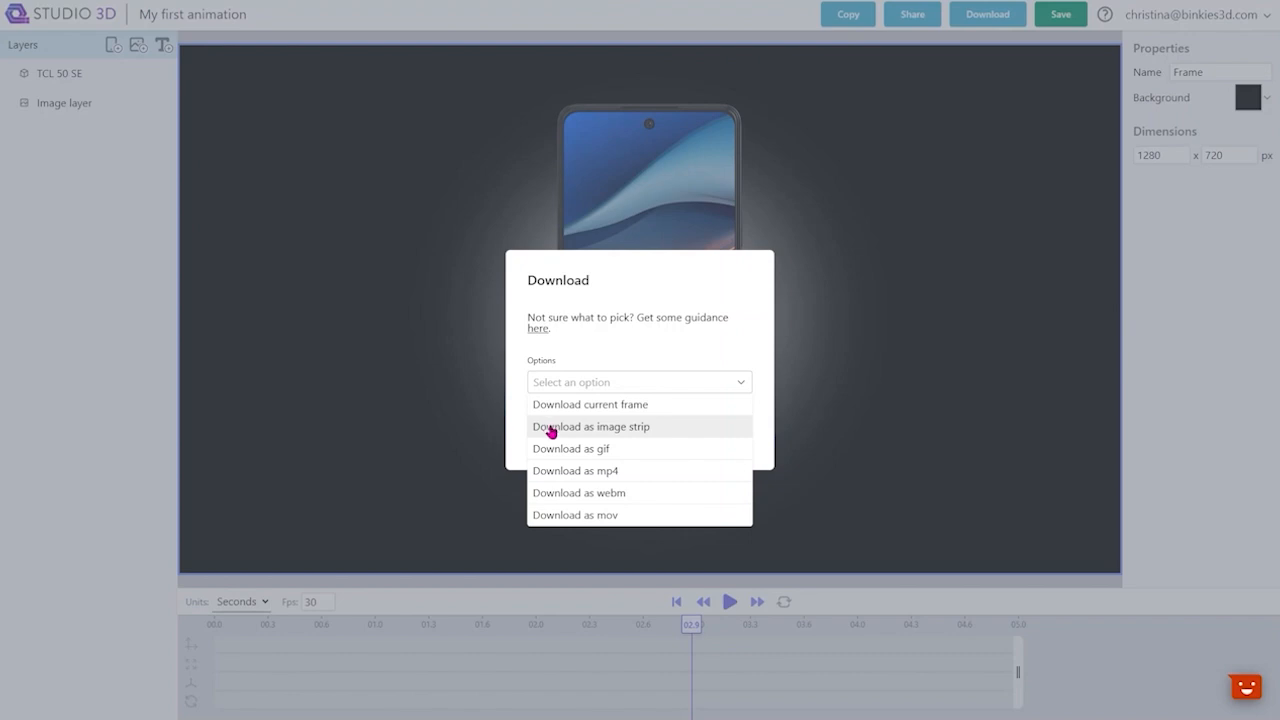
left_click(622, 473)
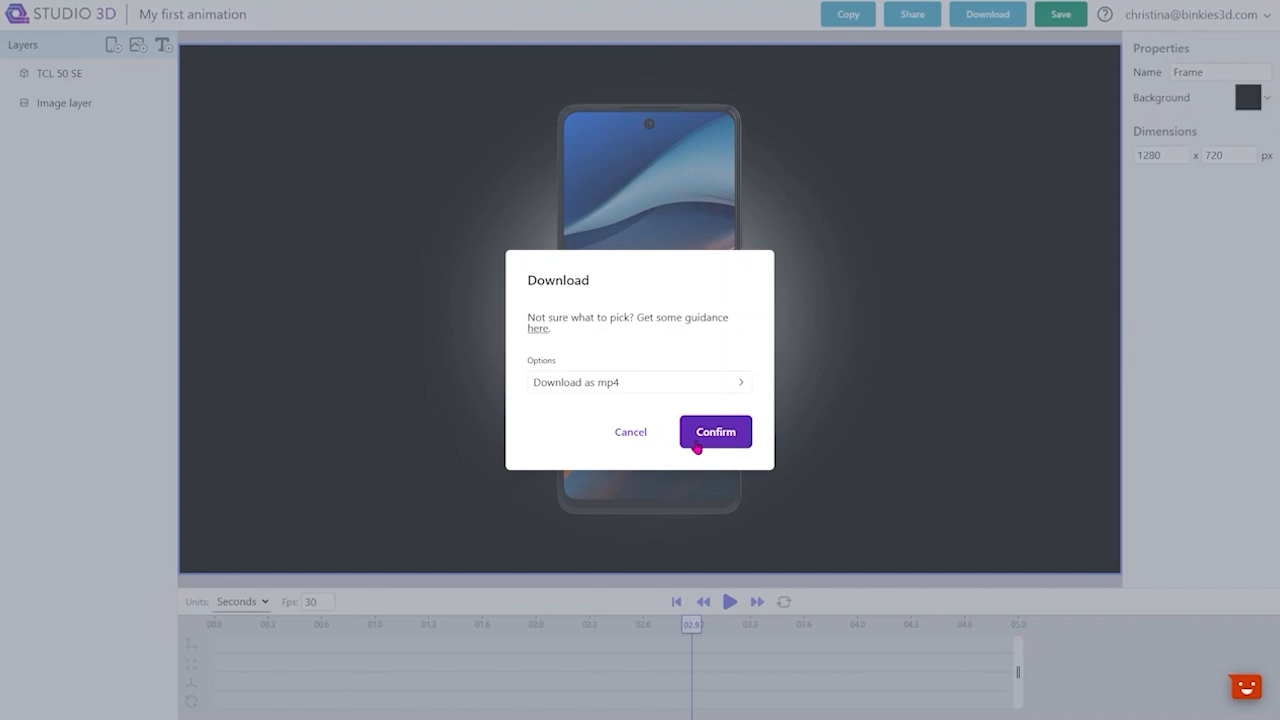
left_click(697, 447)
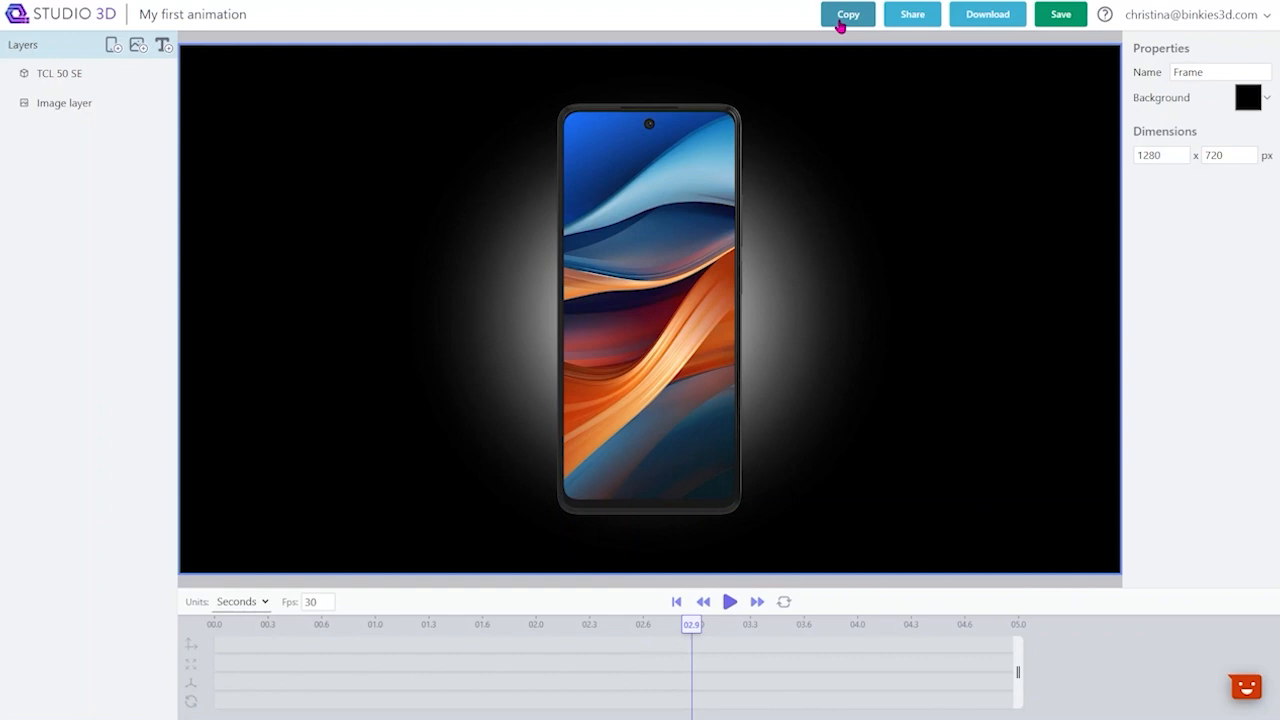
Step: Open the project's sharing settings and allow anyone with the link to view it
left_click(912, 26)
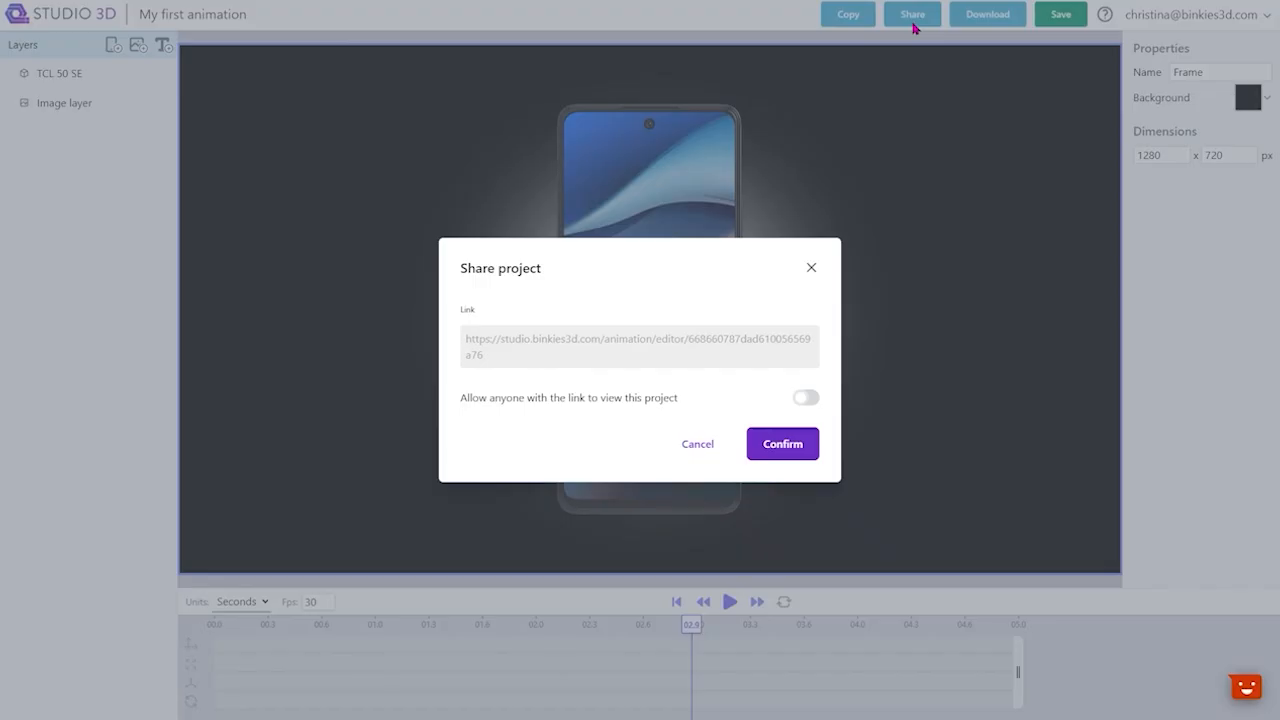
left_click(807, 399)
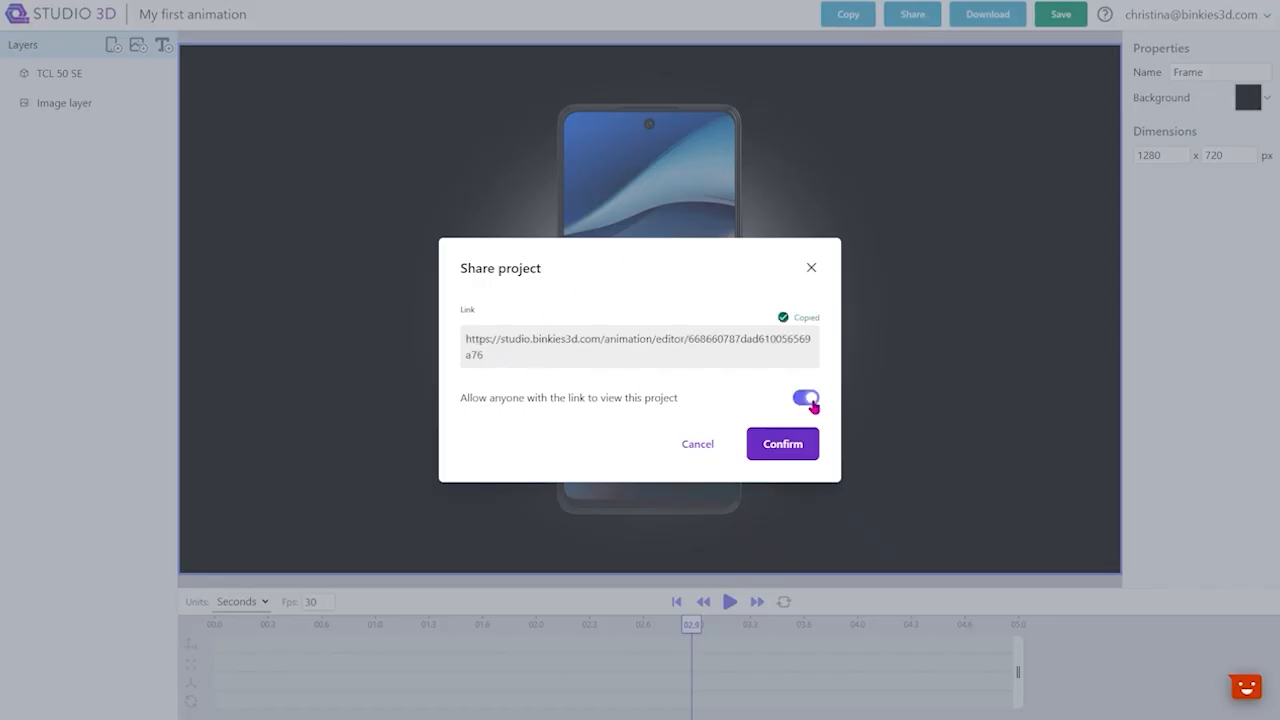